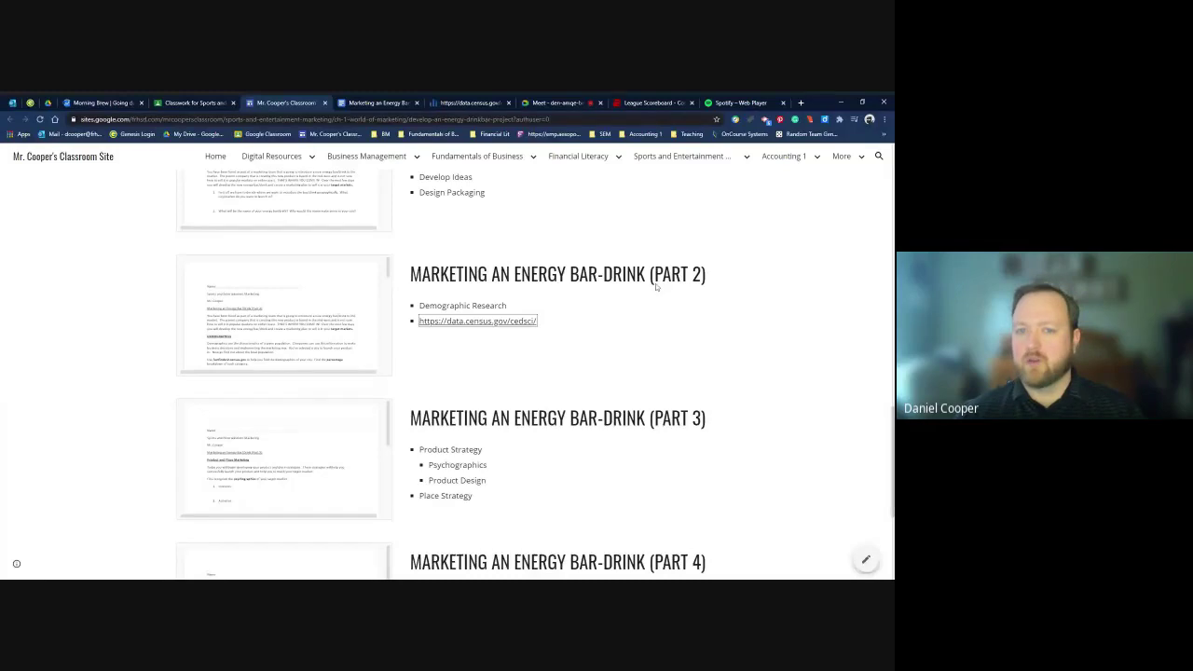
Step: Open the Marketing an Energy Bar-Drink (Part 2) document and review its demographics instructions and four city breakdown questions
{"action": "left_click", "coordinate": [520, 319]}
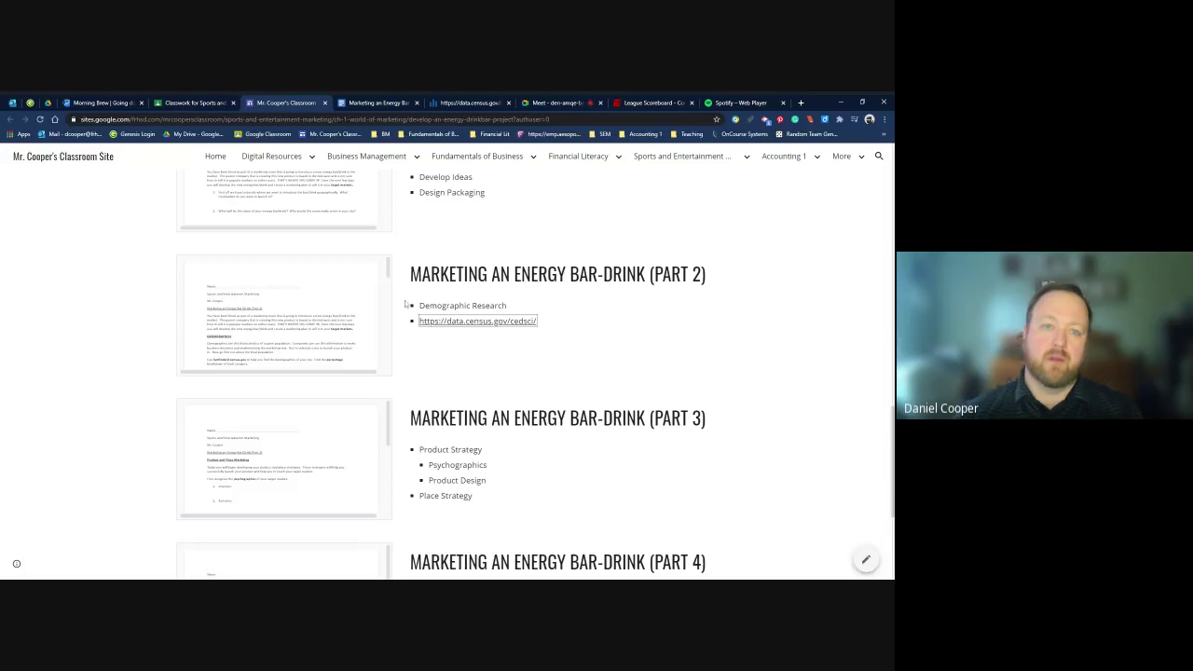
{"action": "left_click", "coordinate": [379, 103]}
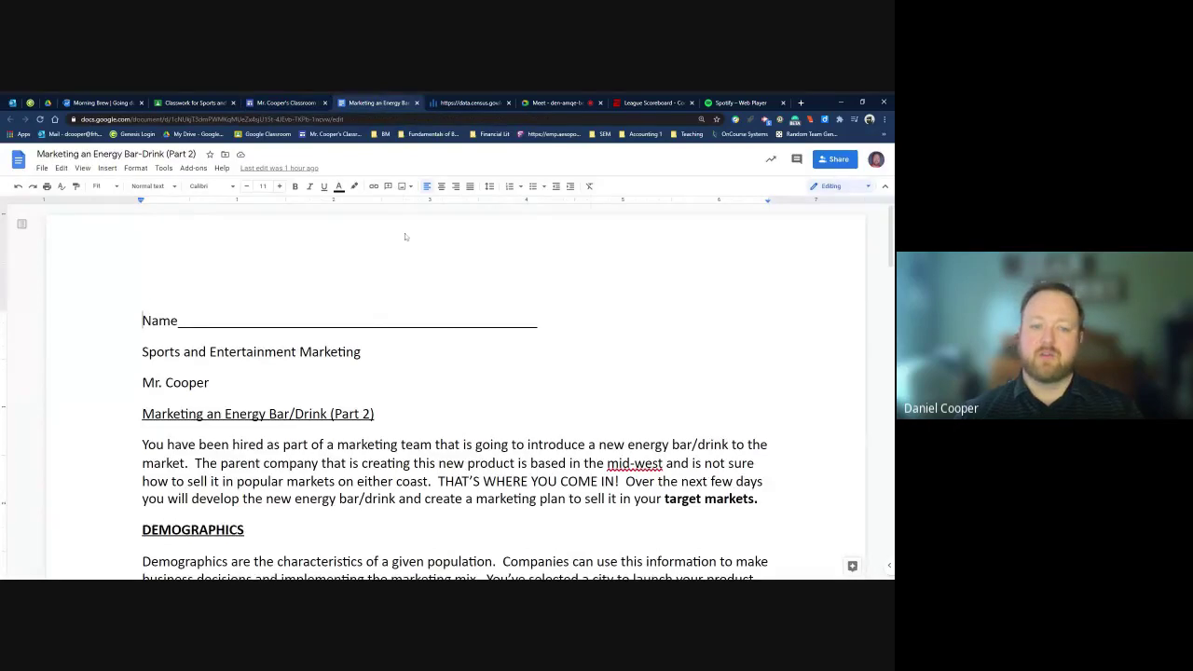
{"action": "scroll", "coordinate": [404, 237], "scroll_direction": "down", "scroll_amount": 4}
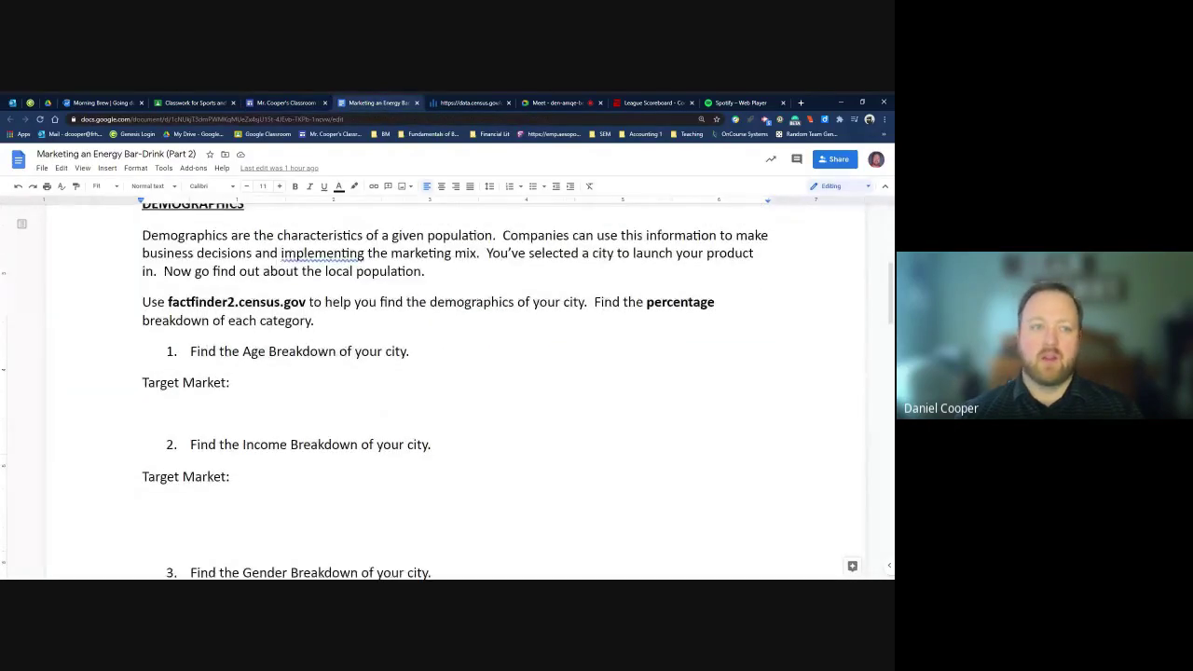
{"action": "scroll", "coordinate": [516, 391], "scroll_direction": "up", "scroll_amount": 1}
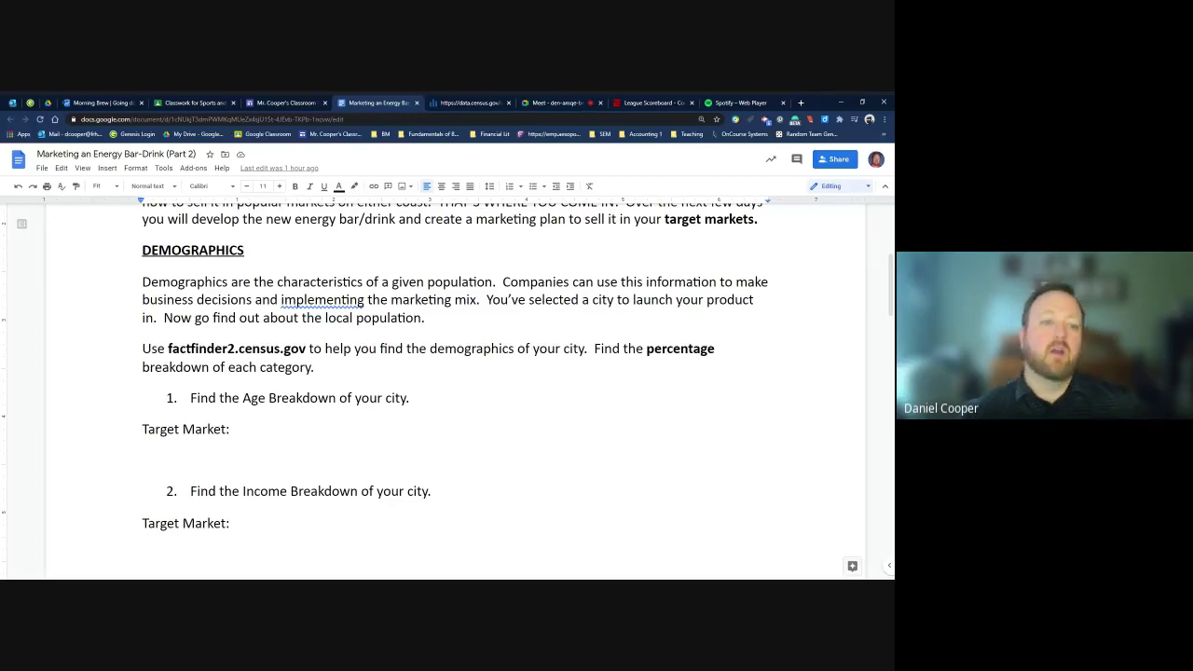
{"action": "scroll", "coordinate": [455, 390], "scroll_direction": "down", "scroll_amount": 1}
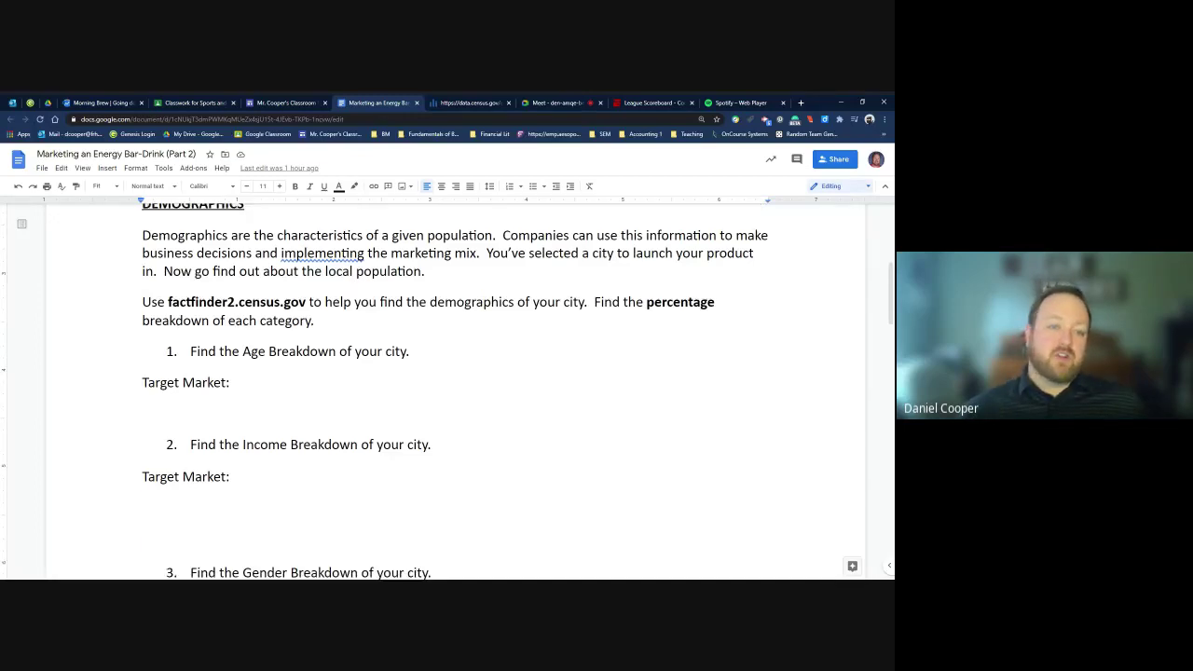
{"action": "left_click_drag", "start_coordinate": [306, 302], "coordinate": [168, 302]}
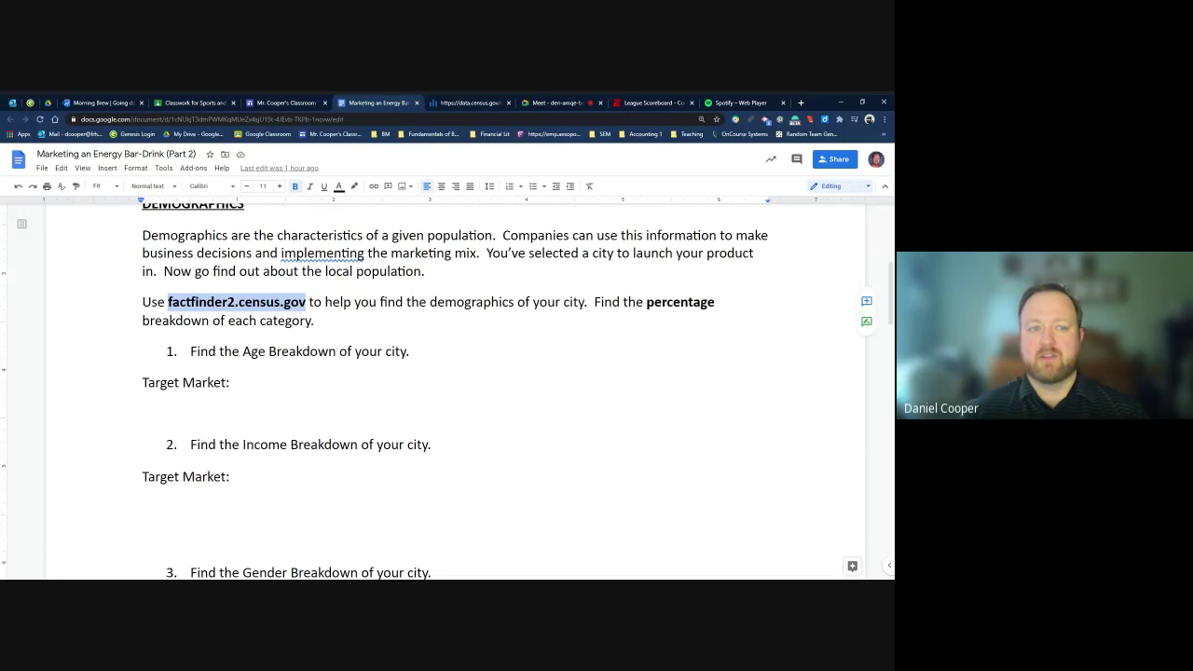
{"action": "scroll", "coordinate": [457, 391], "scroll_direction": "down", "scroll_amount": 2}
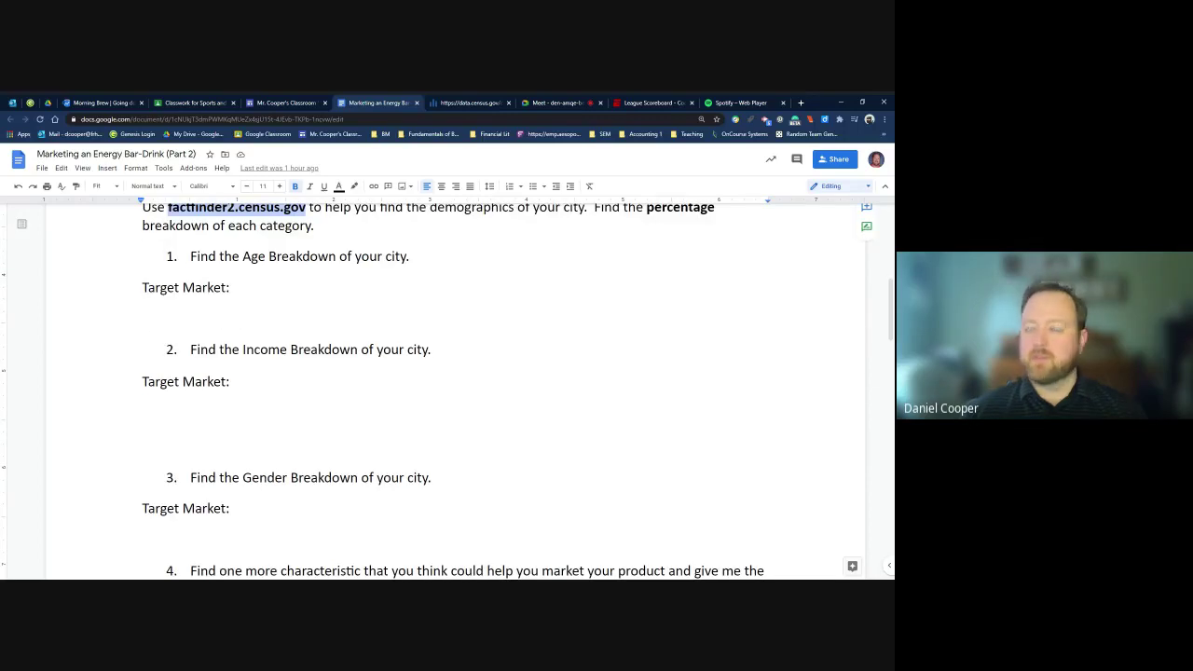
{"action": "scroll", "coordinate": [457, 391], "scroll_direction": "down", "scroll_amount": 1}
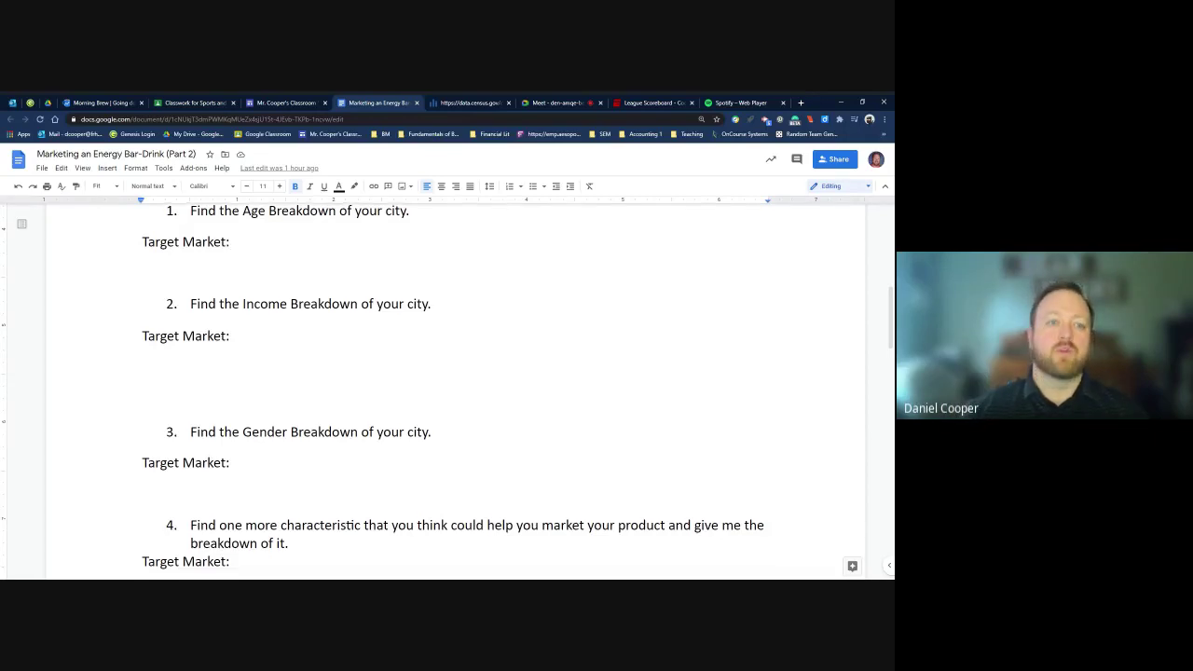
{"action": "scroll", "coordinate": [457, 391], "scroll_direction": "down", "scroll_amount": 2}
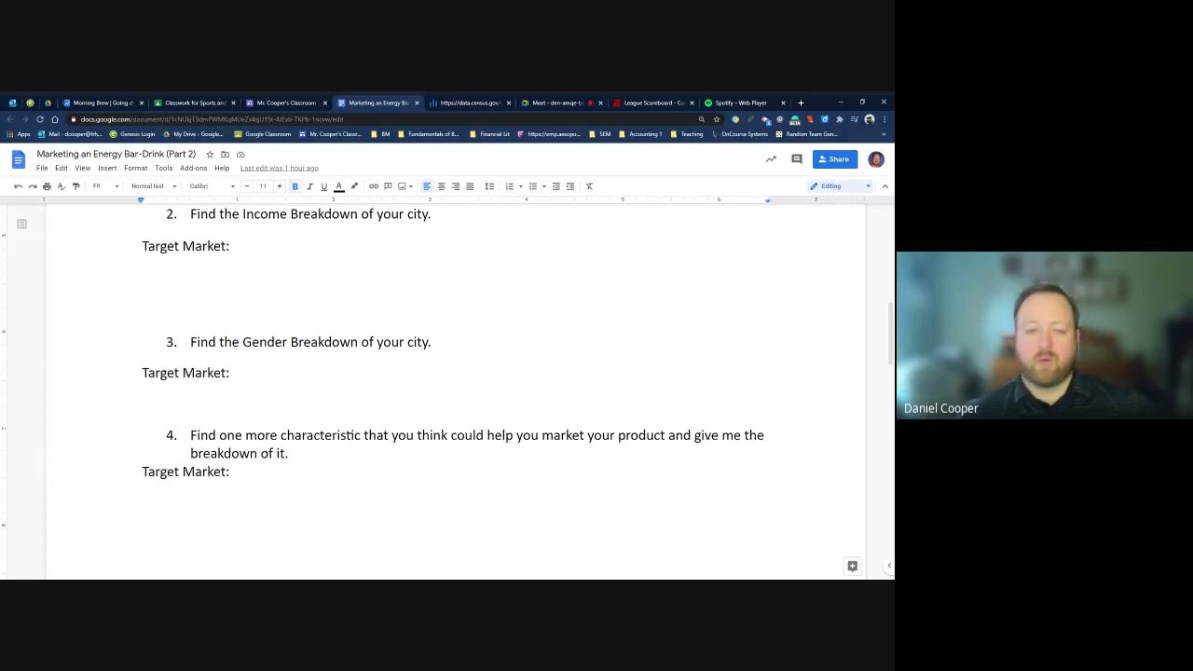
{"action": "scroll", "coordinate": [456, 382], "scroll_direction": "up", "scroll_amount": 3}
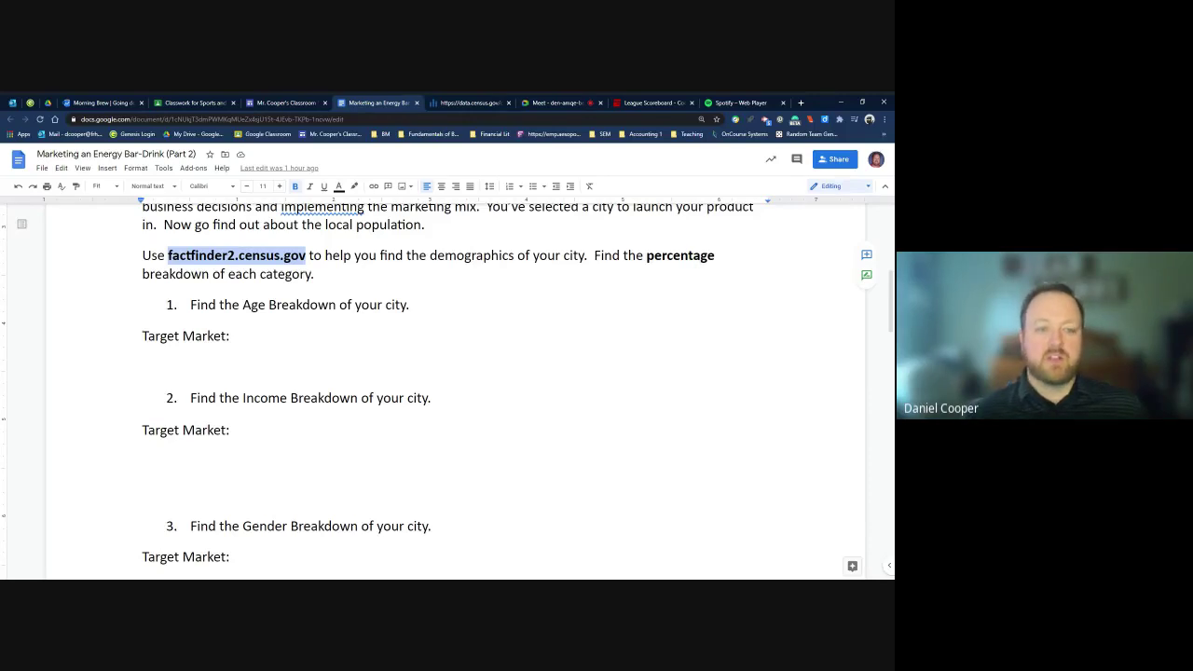
{"action": "left_click", "coordinate": [232, 335]}
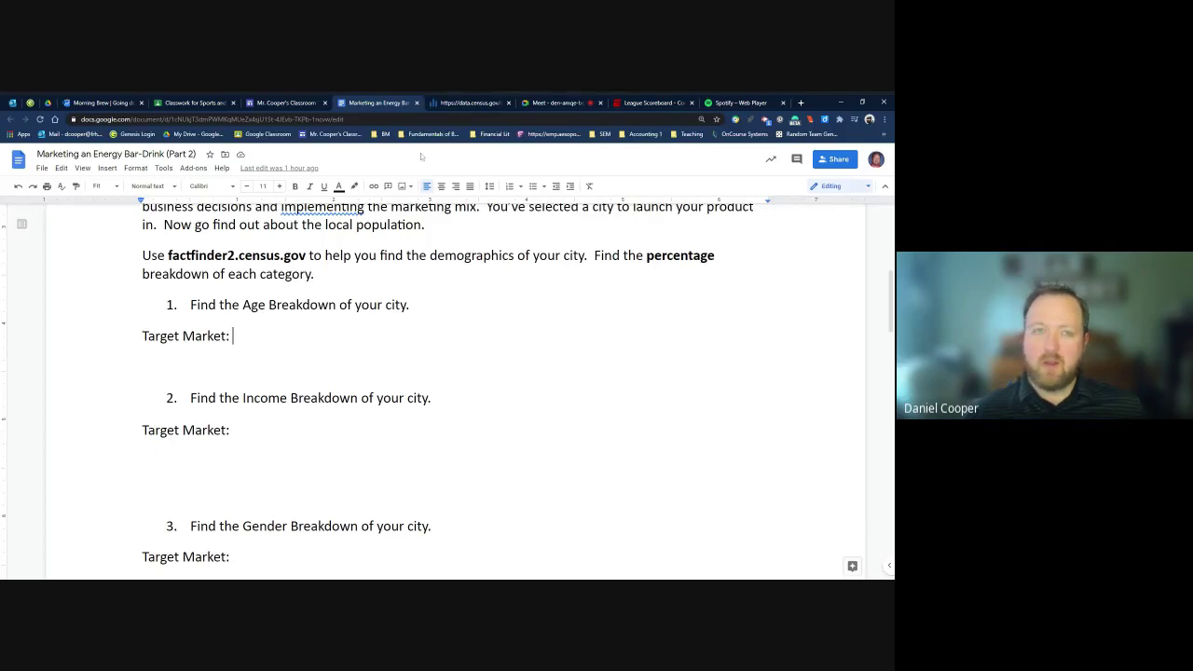
{"action": "left_click", "coordinate": [468, 102]}
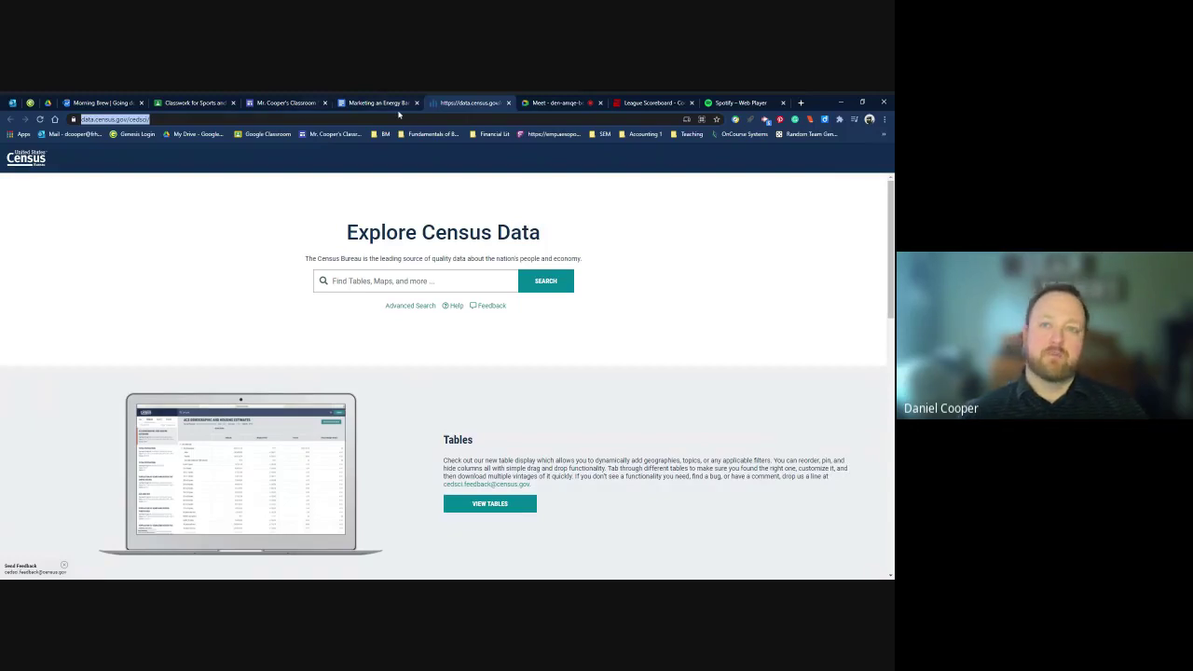
{"action": "left_click", "coordinate": [553, 104]}
{"action": "type", "text": "https://data.census.gov/cedsci/"}
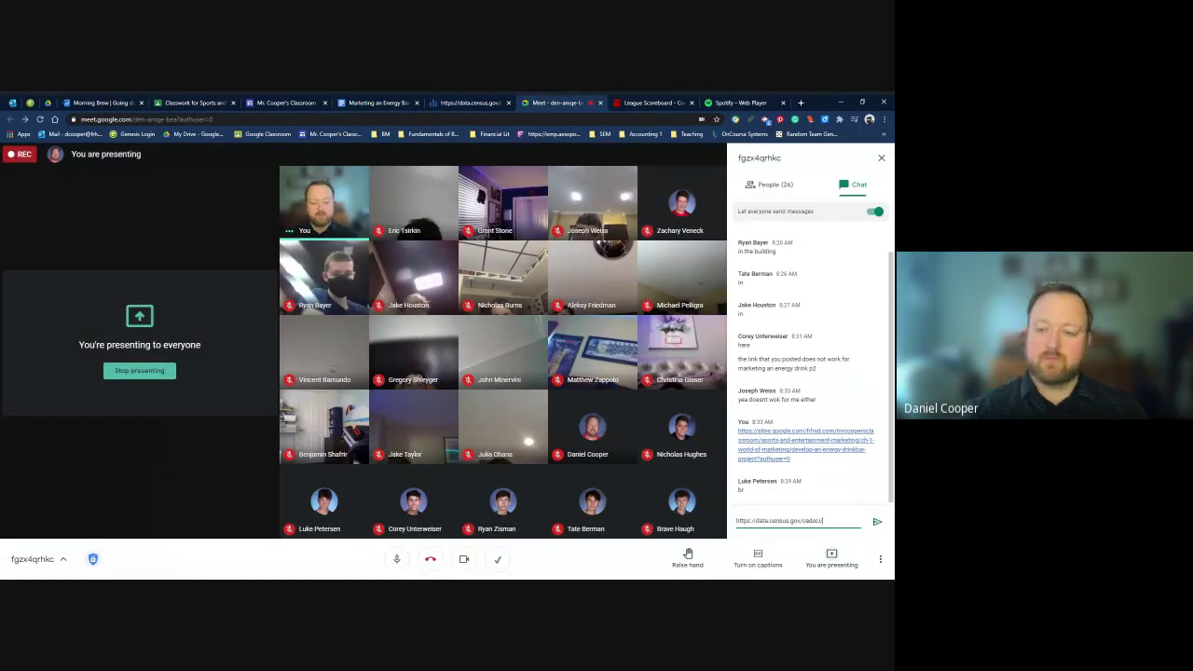
{"action": "key", "text": "Return"}
Step: Return to the census data site and search it for ZIP code 07746
{"action": "left_click", "coordinate": [487, 106]}
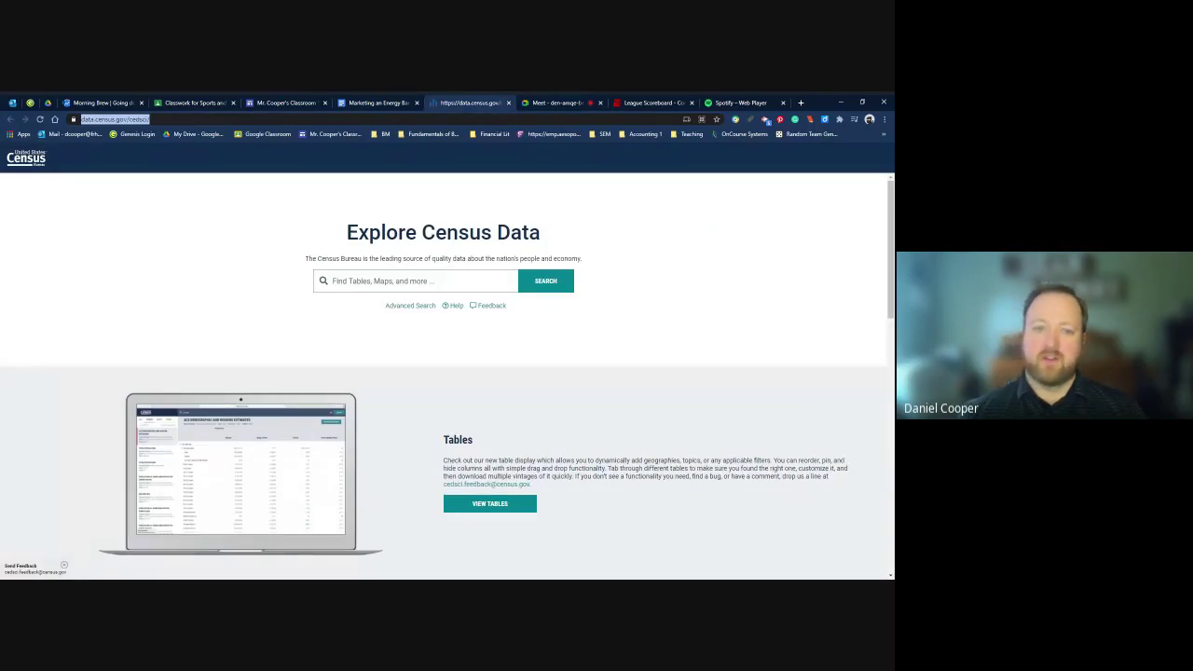
{"action": "left_click", "coordinate": [447, 281]}
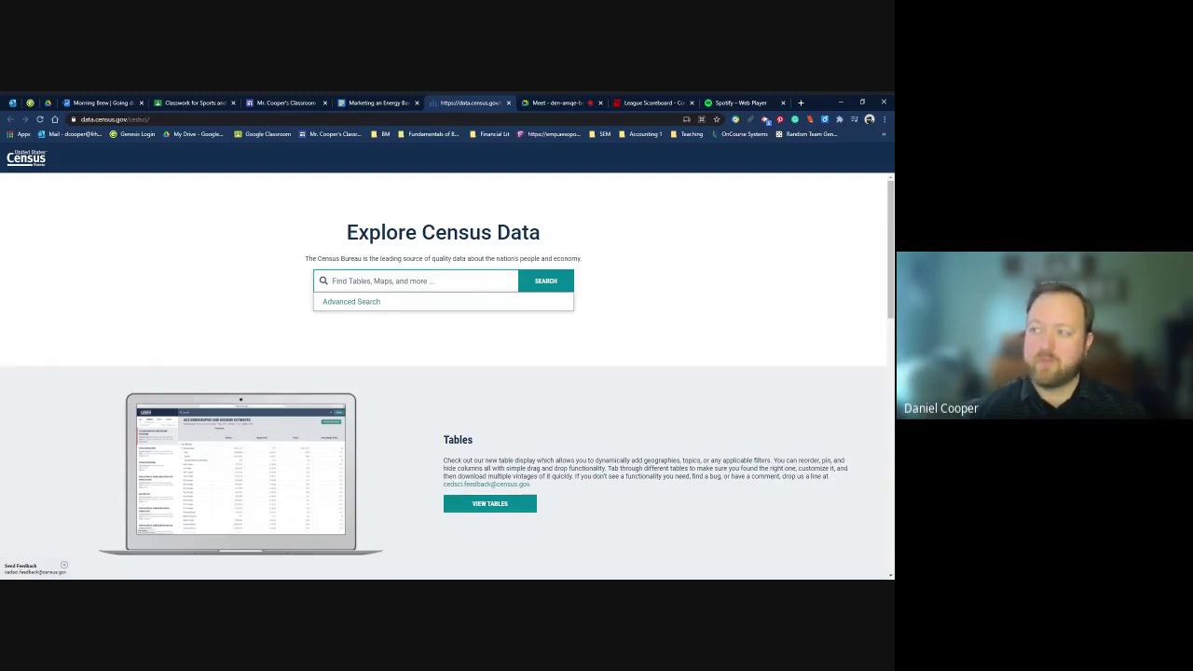
{"action": "type", "text": "07"}
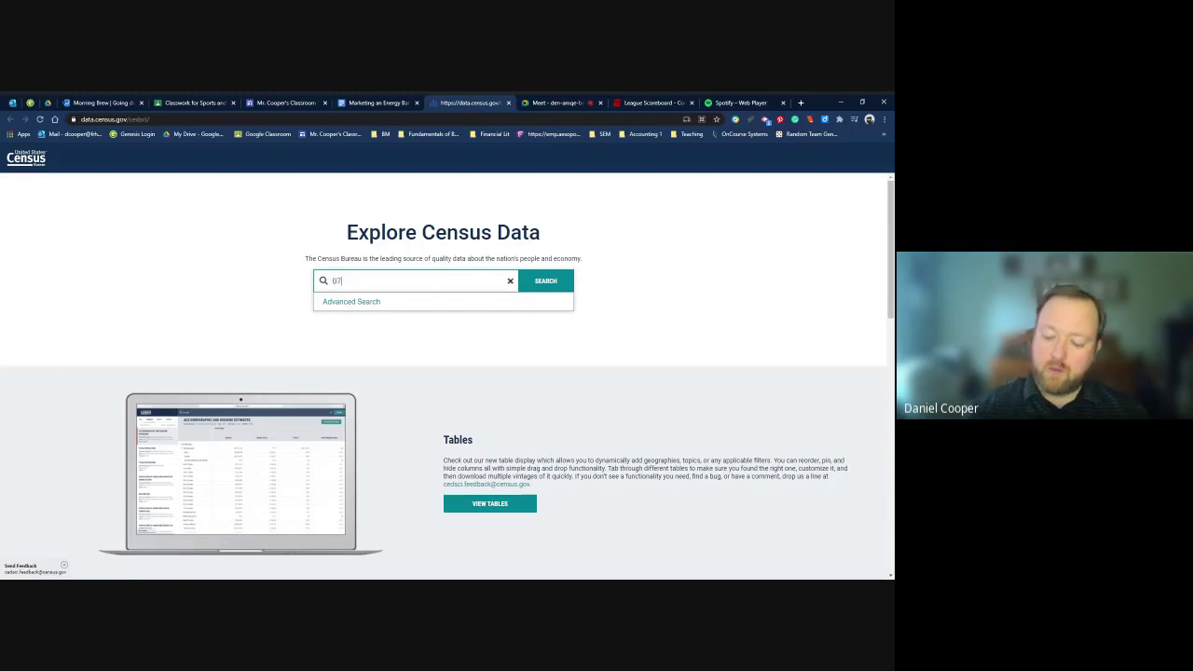
{"action": "type", "text": "746"}
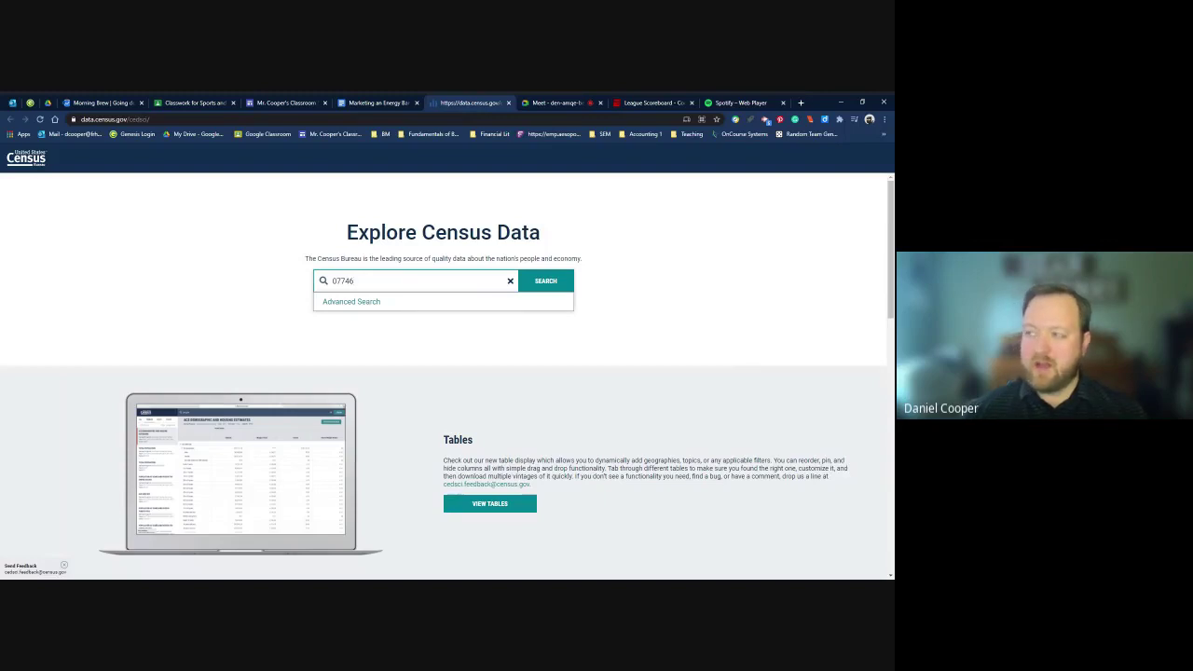
{"action": "left_click", "coordinate": [550, 282]}
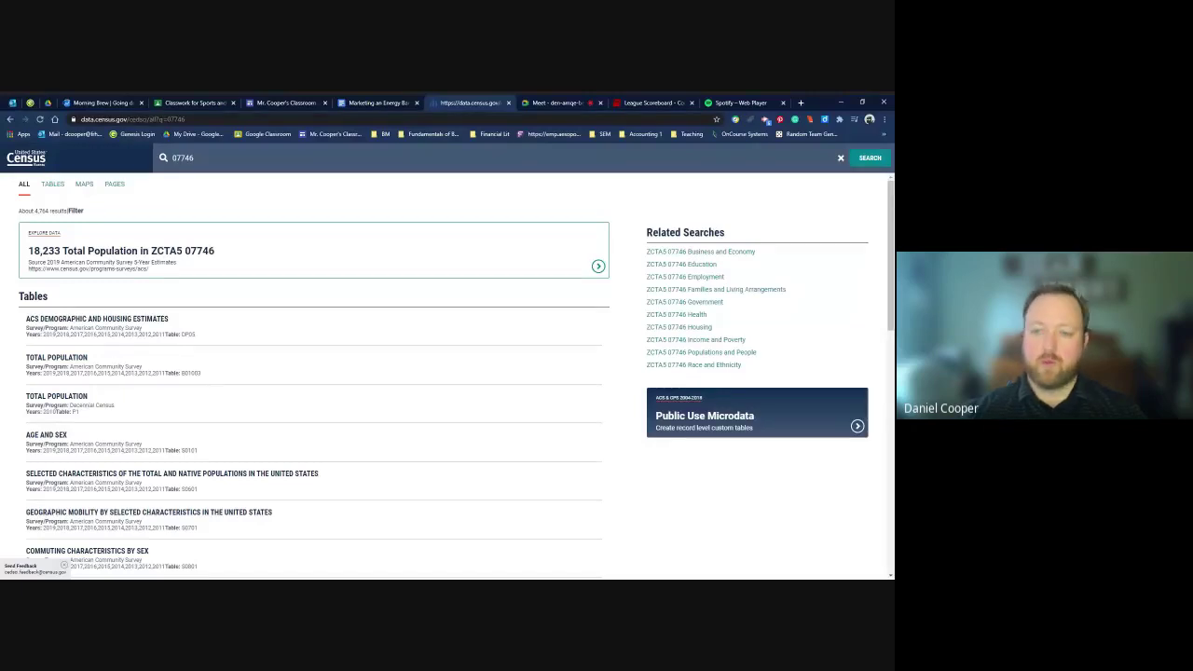
Step: Examine the 07746 ZIP code area and its neighbouring areas on the census map
{"action": "left_click", "coordinate": [83, 185]}
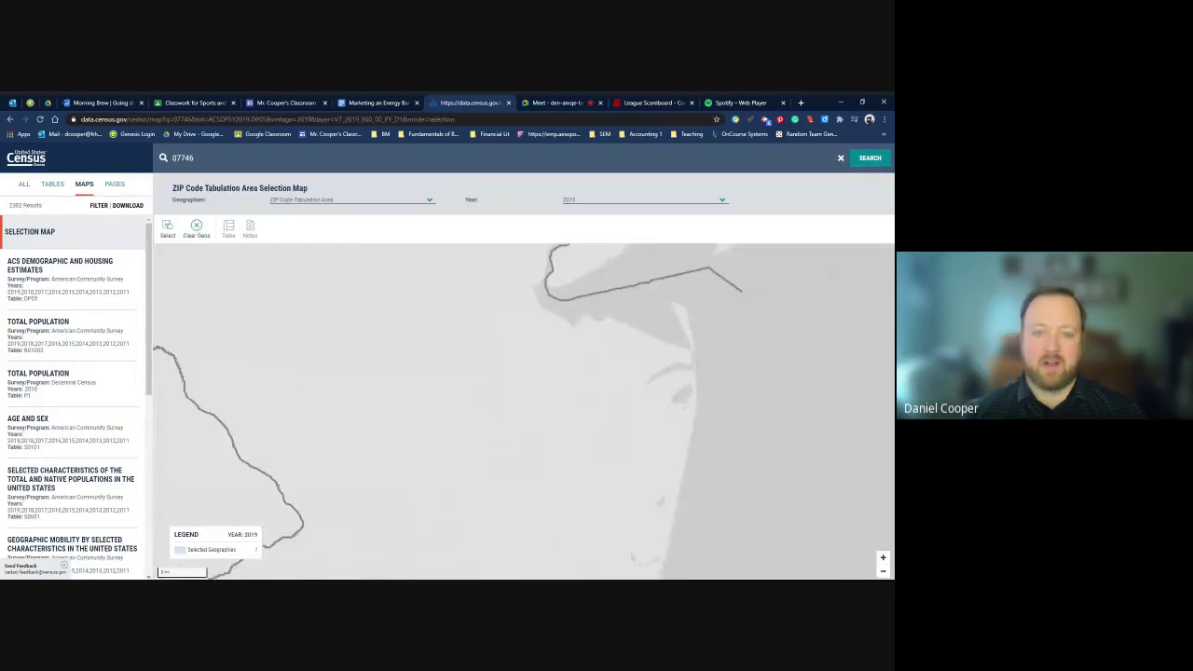
{"action": "scroll", "coordinate": [569, 396], "scroll_direction": "down", "scroll_amount": 4}
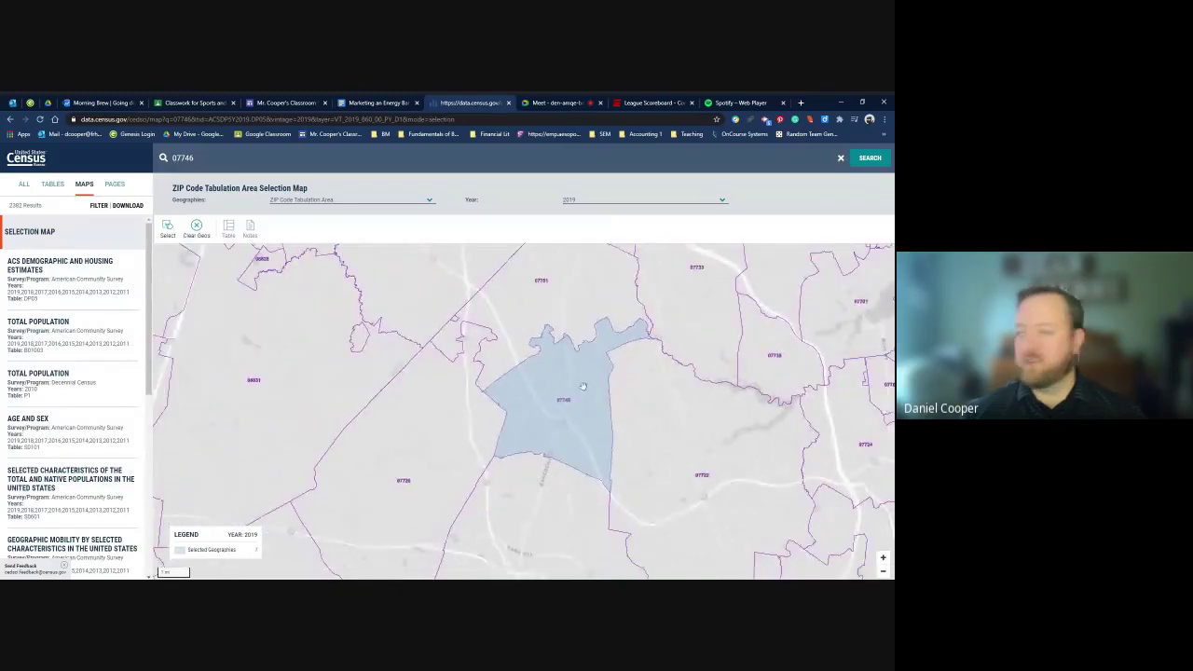
{"action": "scroll", "coordinate": [582, 386], "scroll_direction": "down", "scroll_amount": 1}
{"action": "left_click_drag", "start_coordinate": [554, 306], "coordinate": [560, 326]}
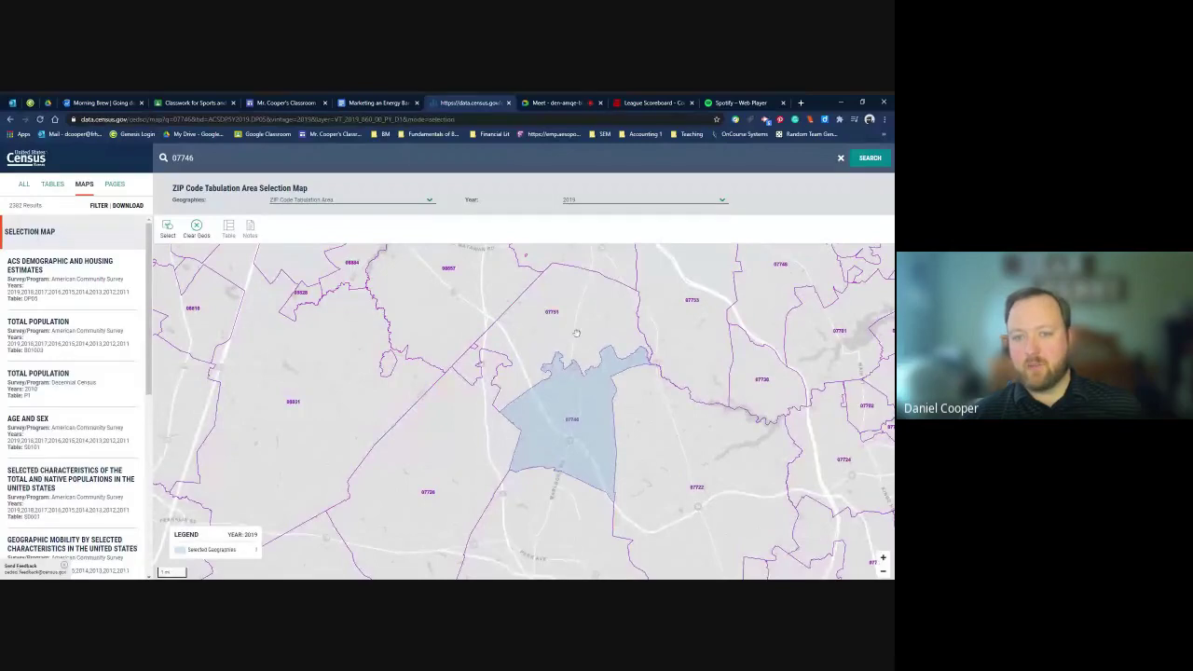
{"action": "left_click_drag", "start_coordinate": [593, 384], "coordinate": [582, 279]}
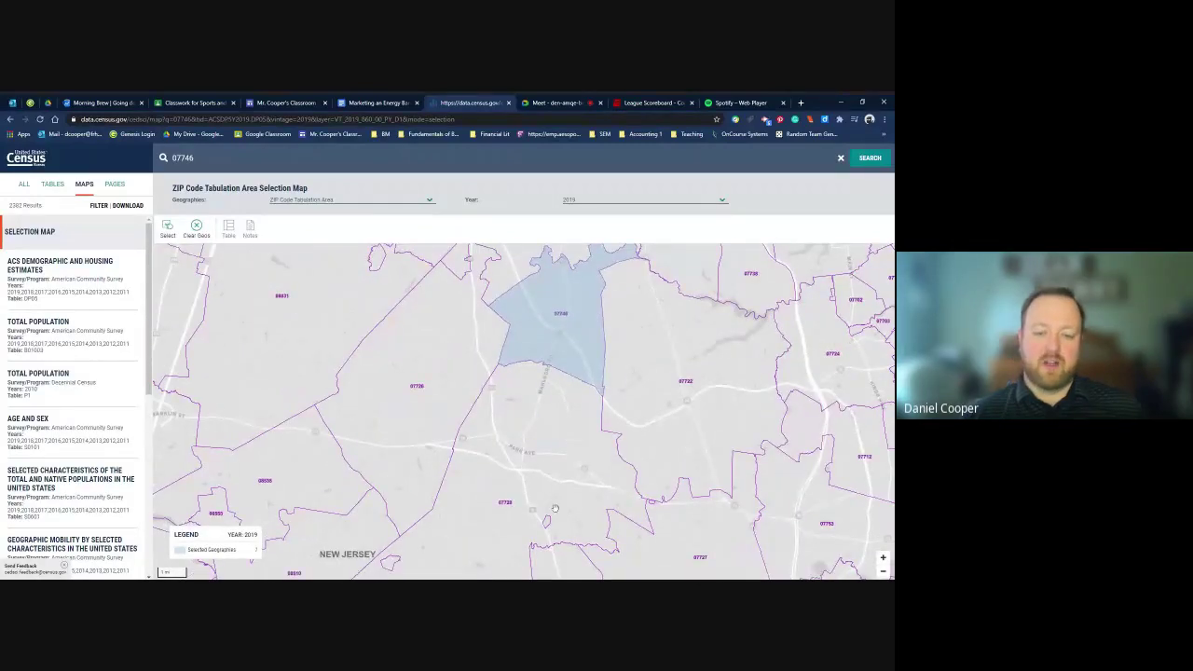
{"action": "left_click_drag", "start_coordinate": [676, 556], "coordinate": [669, 479]}
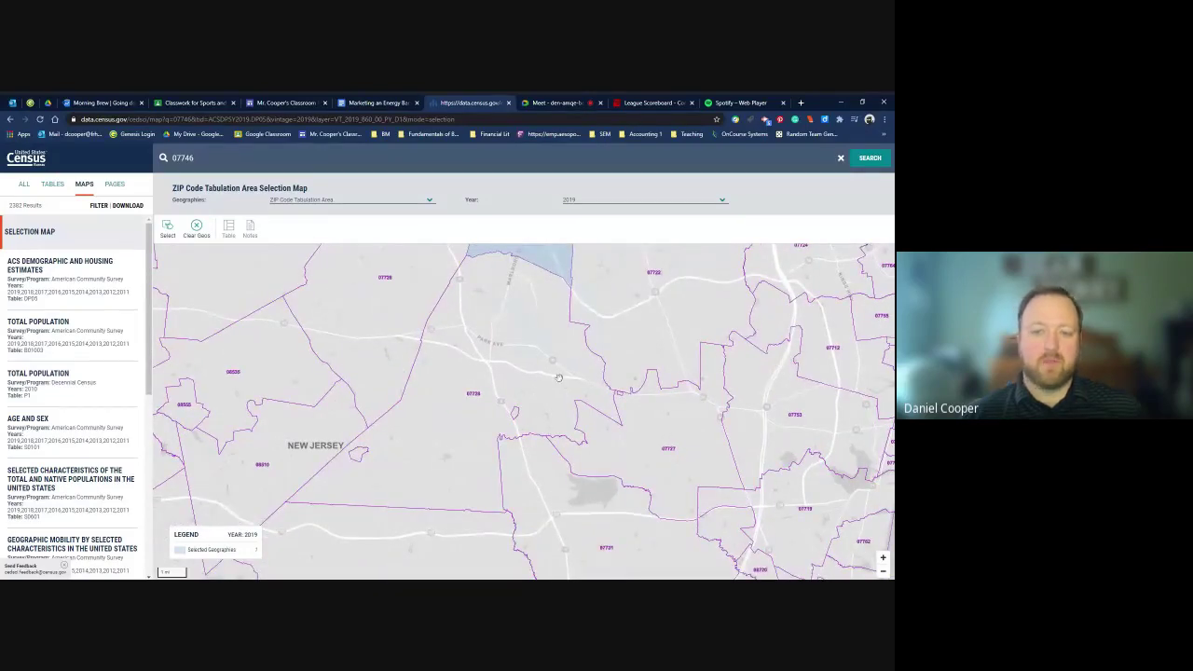
{"action": "left_click_drag", "start_coordinate": [558, 377], "coordinate": [615, 517]}
{"action": "left_click_drag", "start_coordinate": [585, 360], "coordinate": [562, 426]}
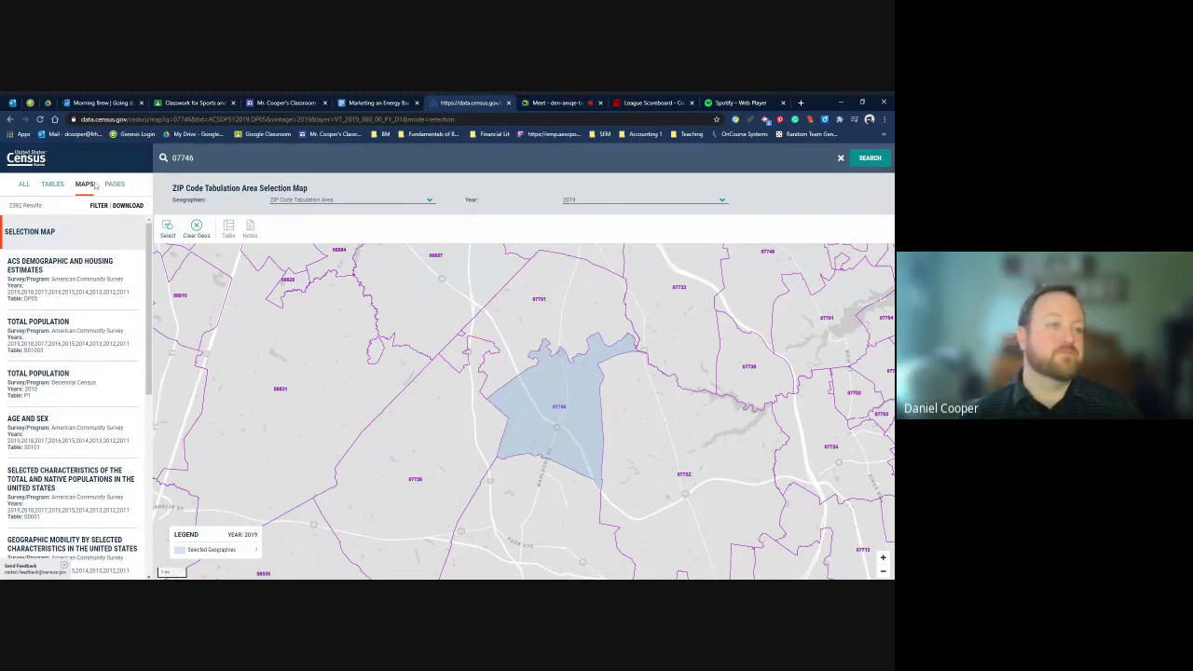
Step: Open the Age and Sex table from the ZCTA5 07746 Populations and People related search and look through its rows
{"action": "left_click", "coordinate": [24, 186]}
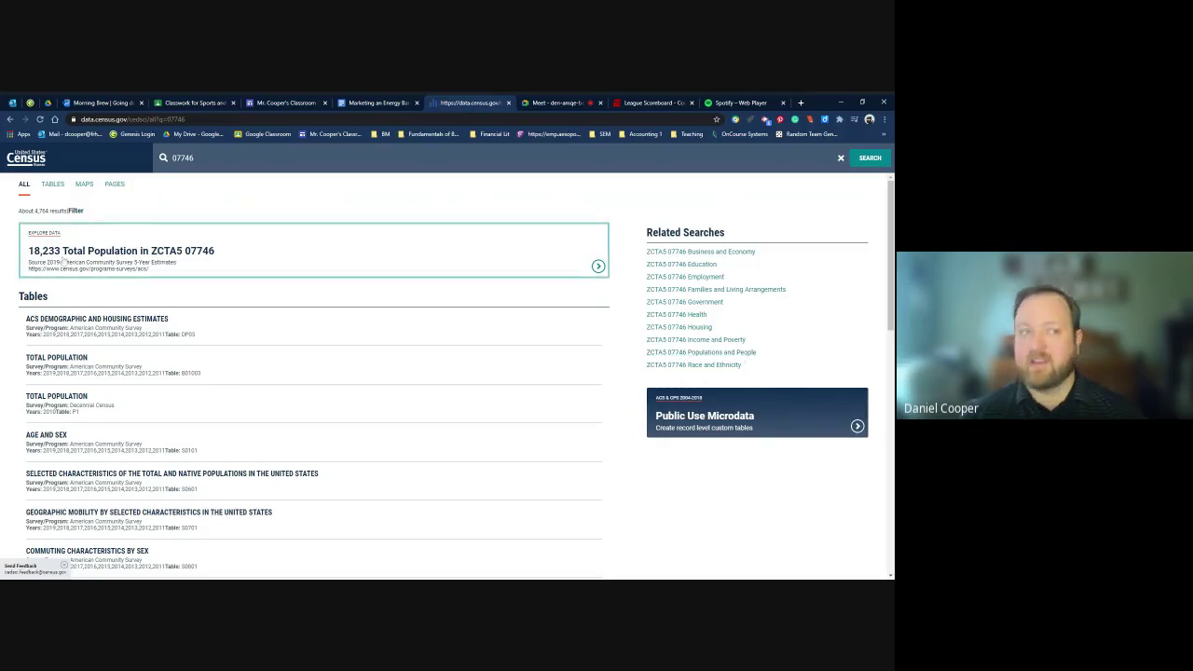
{"action": "left_click", "coordinate": [746, 353]}
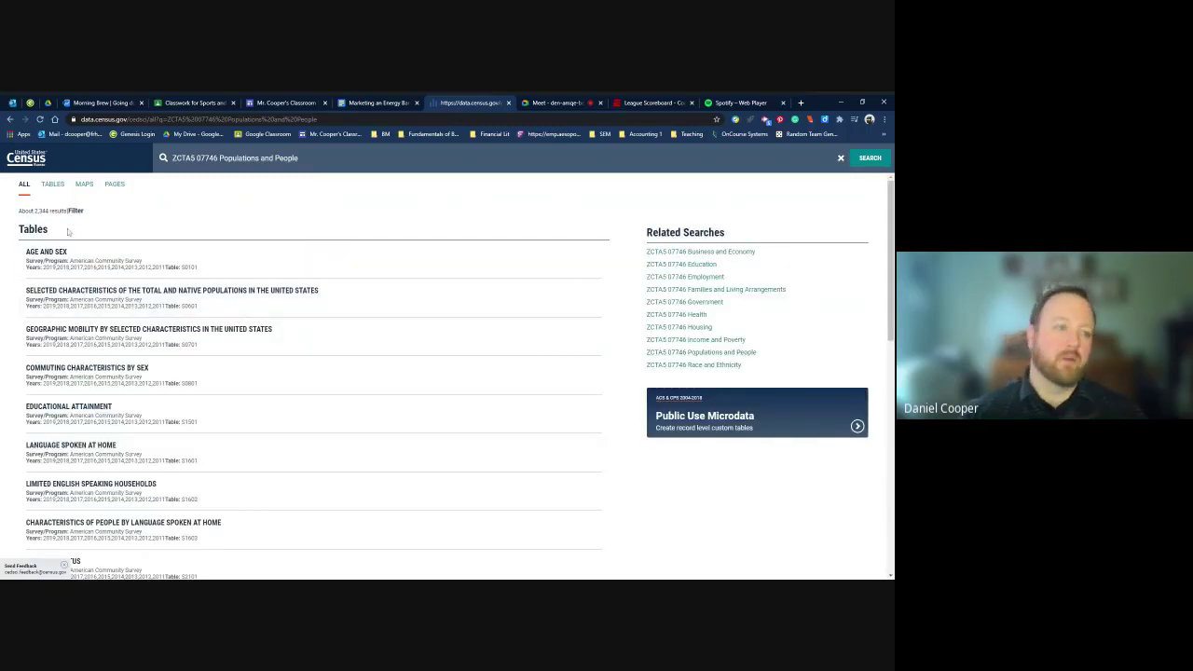
{"action": "left_click", "coordinate": [93, 257]}
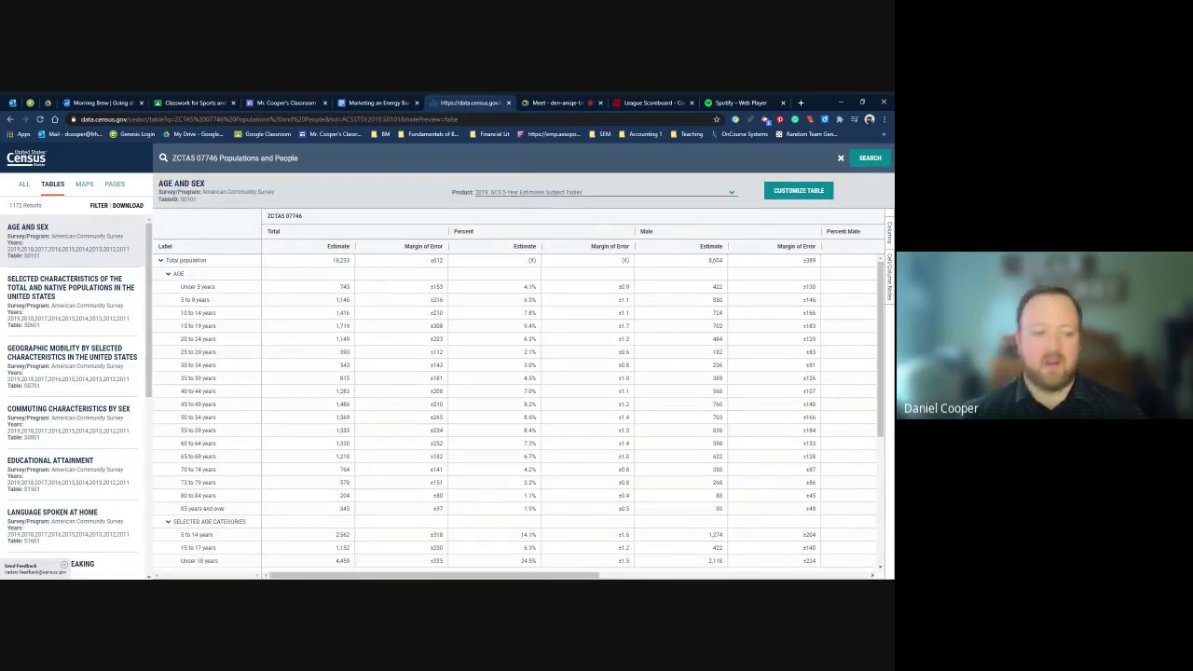
{"action": "scroll", "coordinate": [249, 361], "scroll_direction": "down", "scroll_amount": 3}
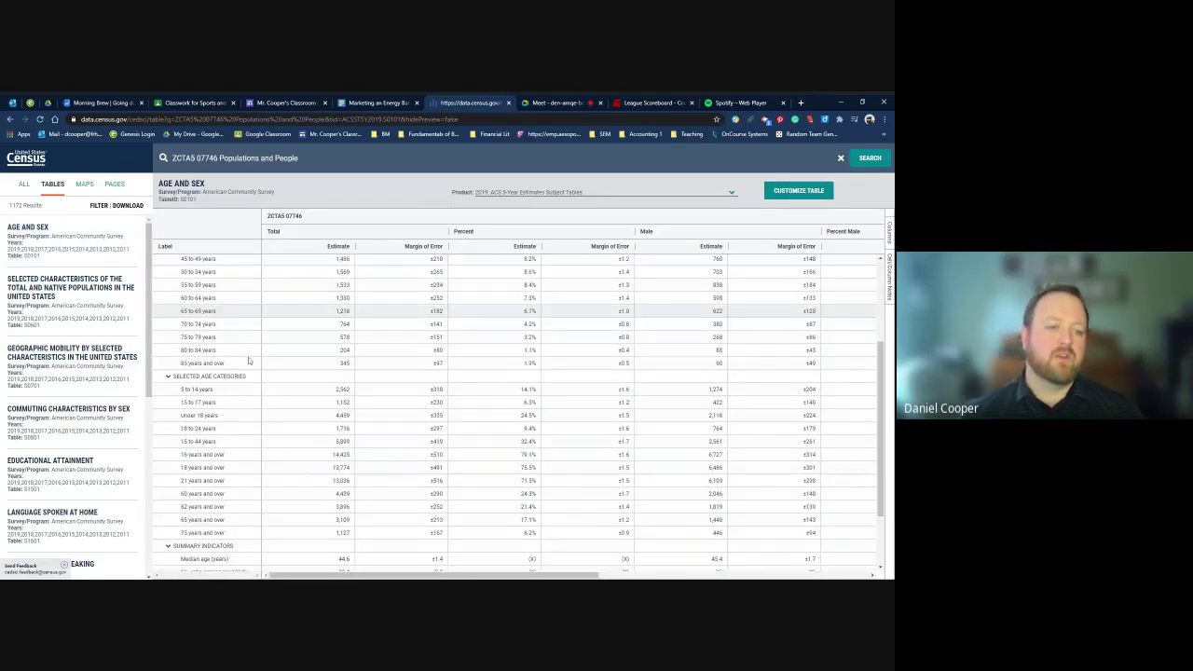
{"action": "scroll", "coordinate": [249, 361], "scroll_direction": "down", "scroll_amount": 2}
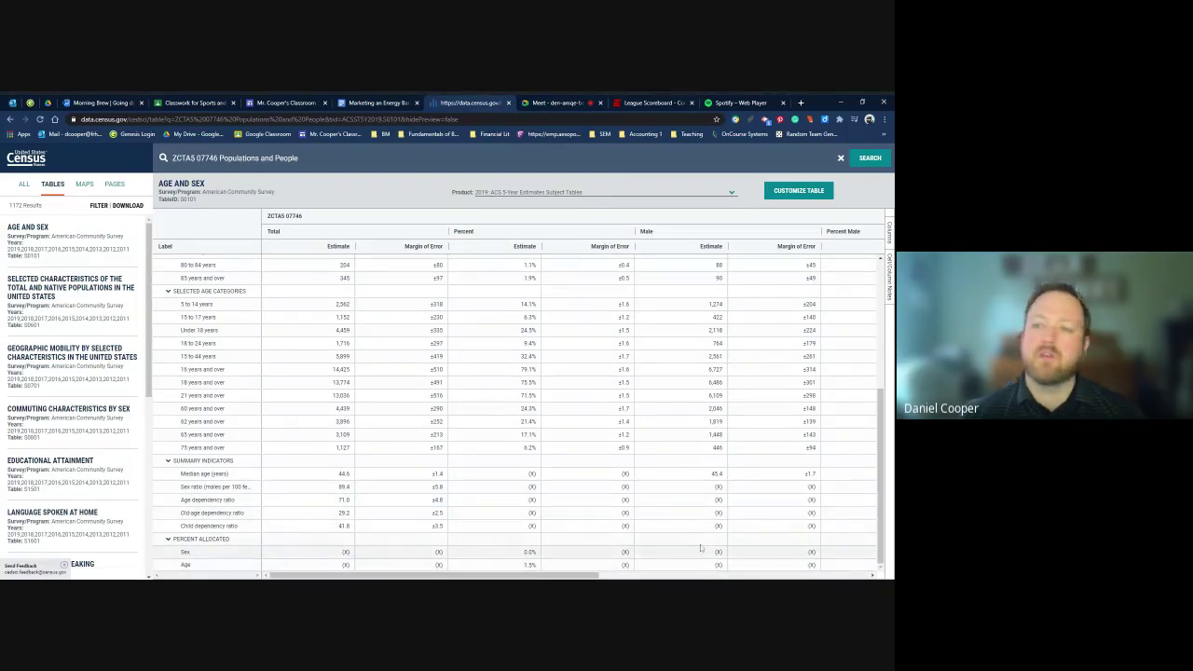
{"action": "scroll", "coordinate": [697, 529], "scroll_direction": "up", "scroll_amount": 3}
{"action": "left_click_drag", "start_coordinate": [573, 575], "coordinate": [577, 484]}
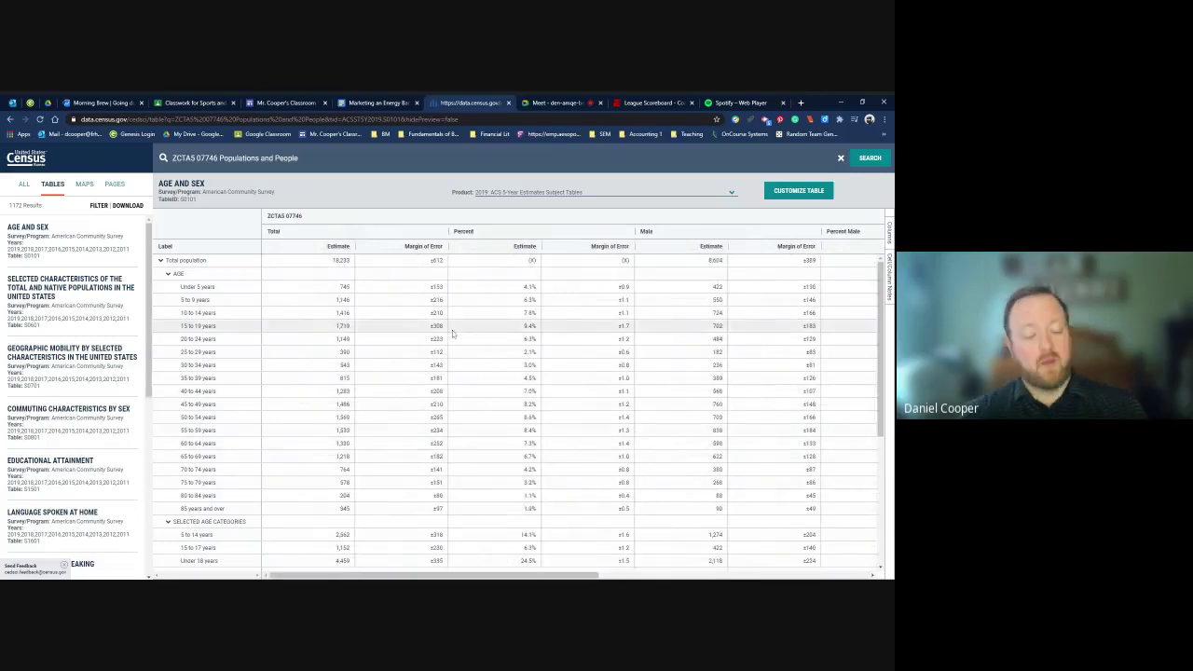
Step: Select the age group labels with their total estimates, from Under 5 years to 85 years and over
{"action": "left_click", "coordinate": [346, 288]}
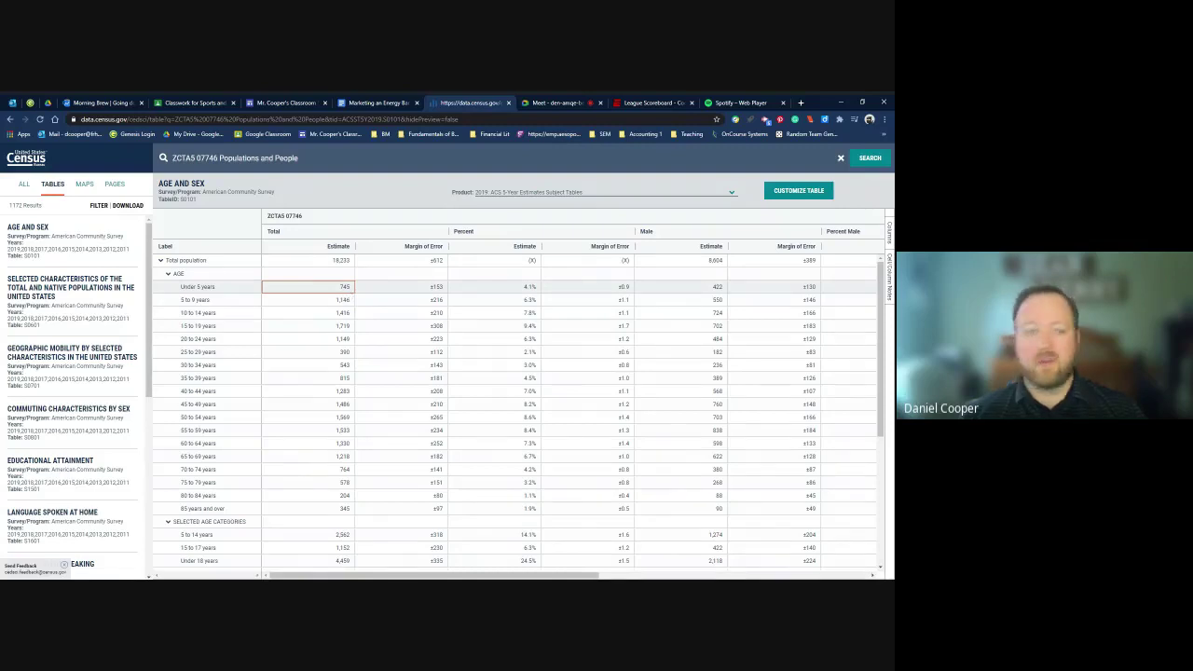
{"action": "left_click", "coordinate": [346, 301]}
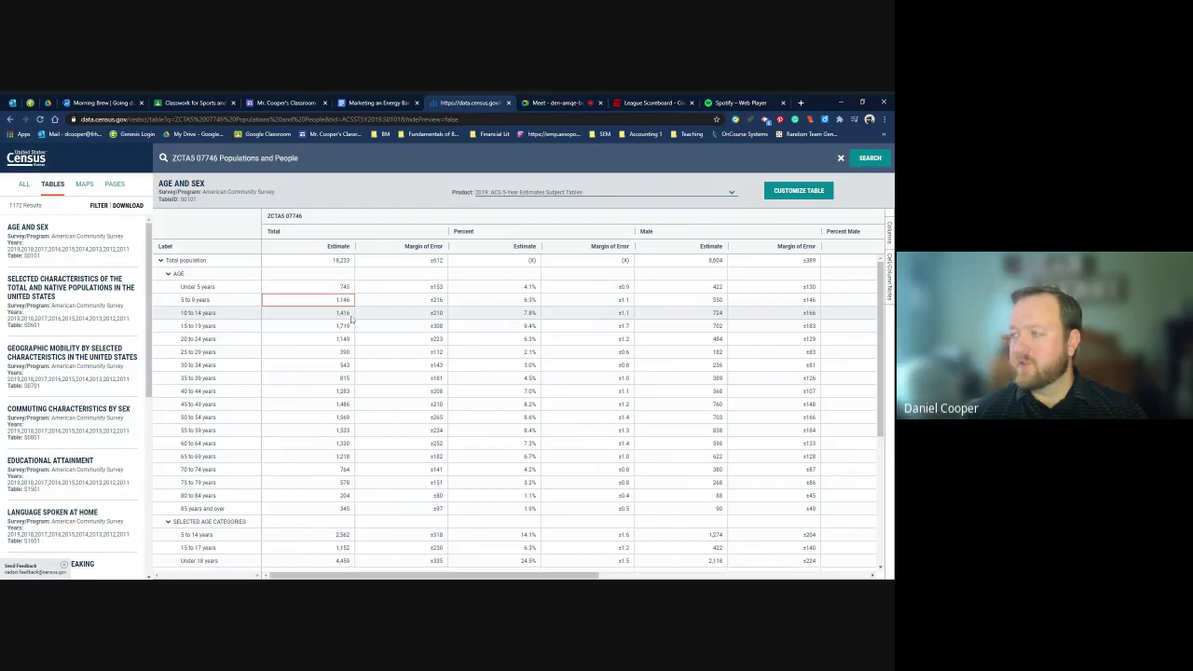
{"action": "left_click", "coordinate": [351, 317]}
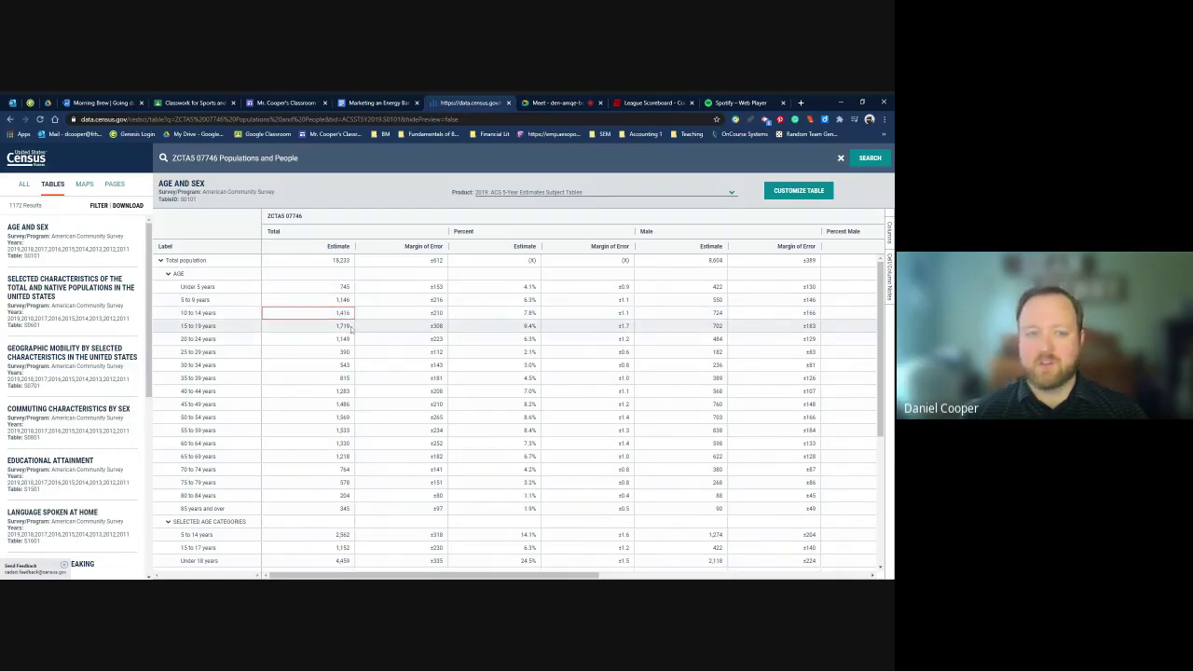
{"action": "left_click", "coordinate": [349, 326]}
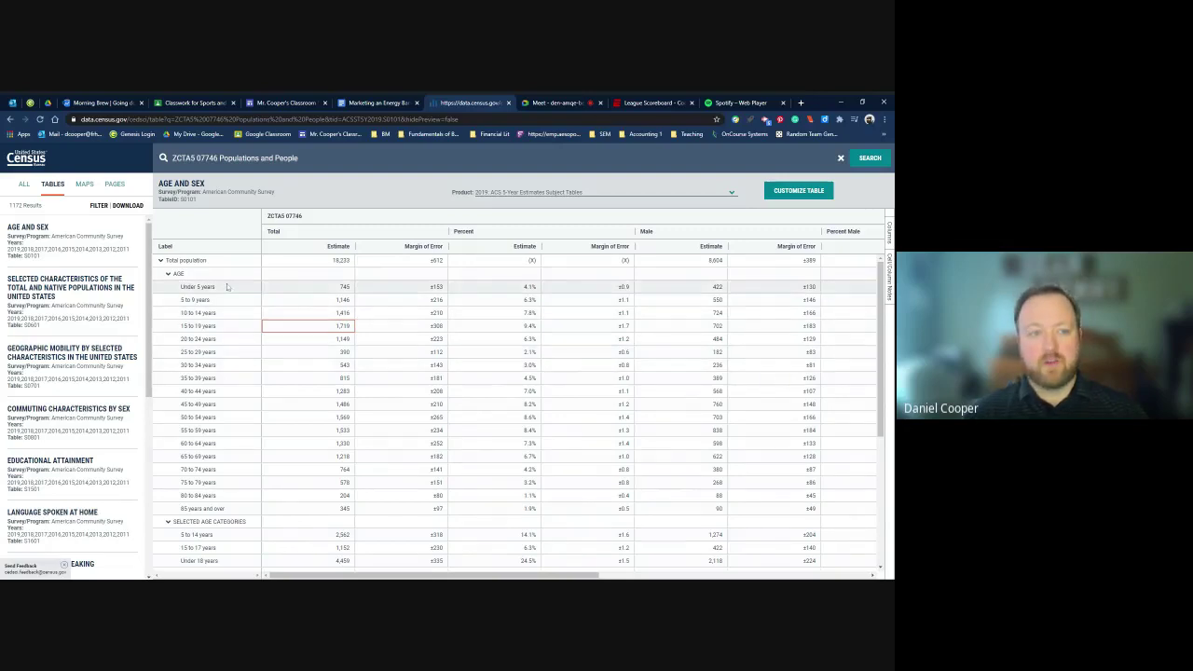
{"action": "left_click_drag", "start_coordinate": [239, 287], "coordinate": [338, 511]}
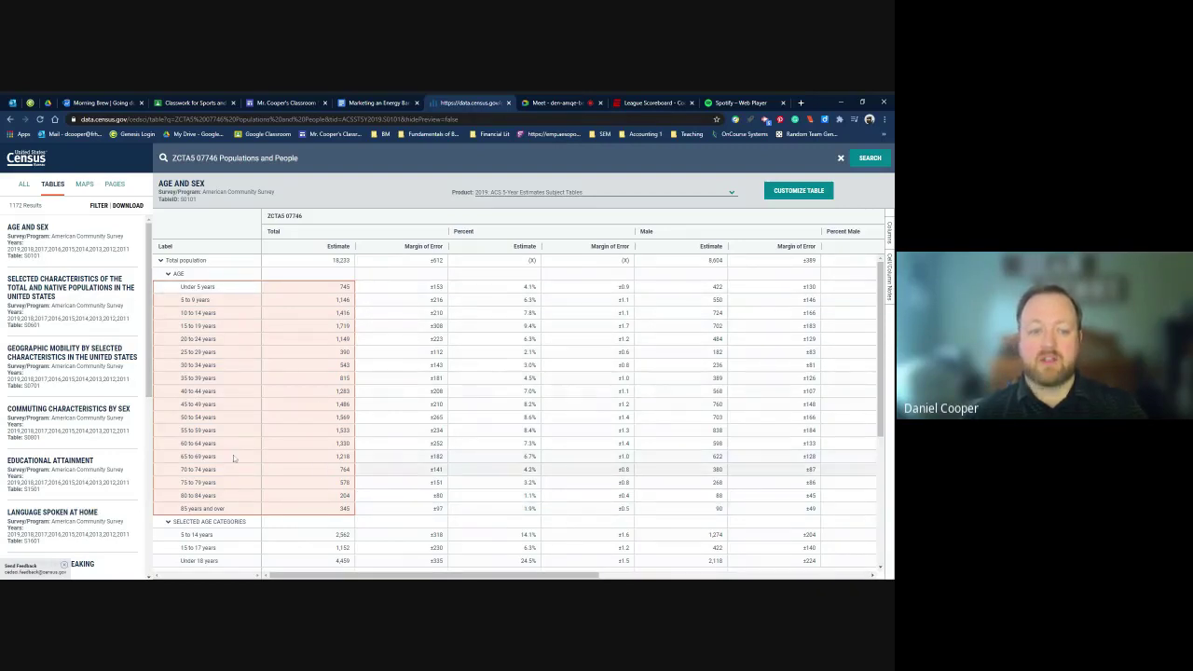
Step: Copy the selected age group labels and total estimates from the Age and Sex table
{"action": "right_click", "coordinate": [287, 385]}
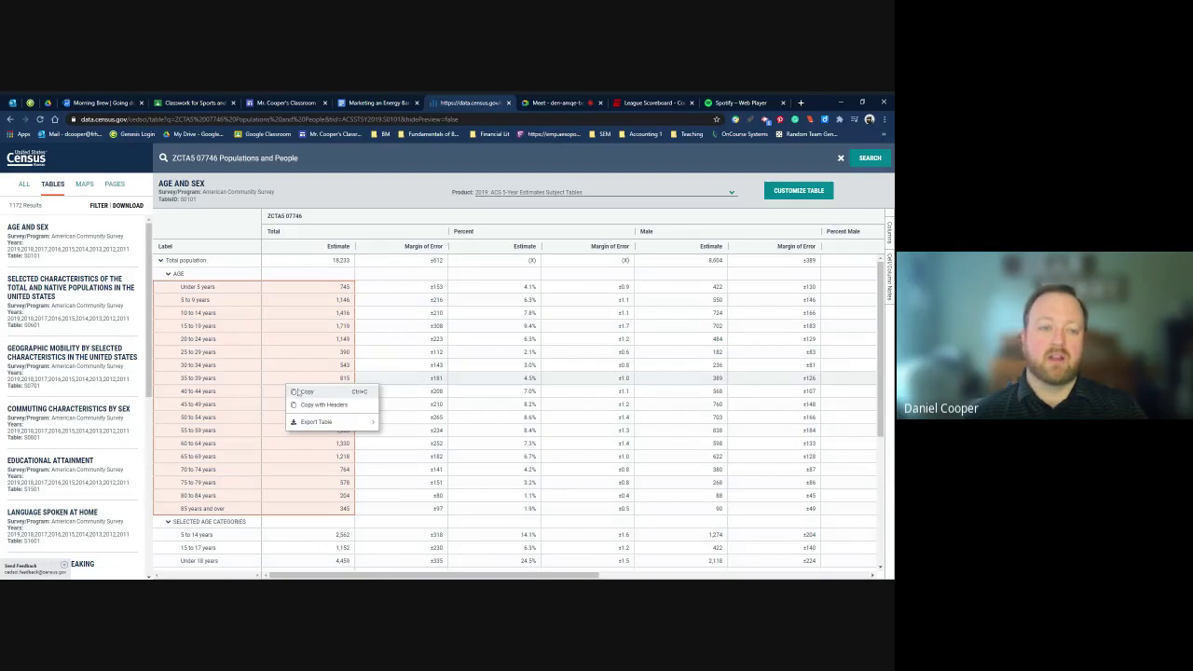
{"action": "left_click", "coordinate": [325, 399]}
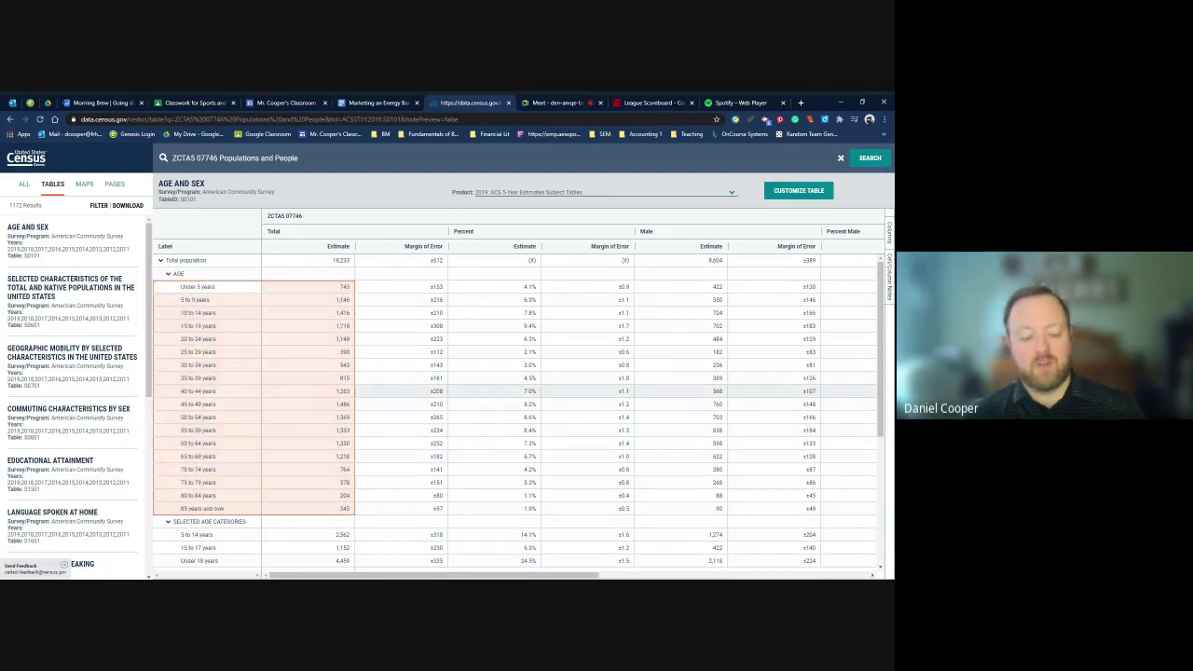
{"action": "key", "text": "ctrl+c"}
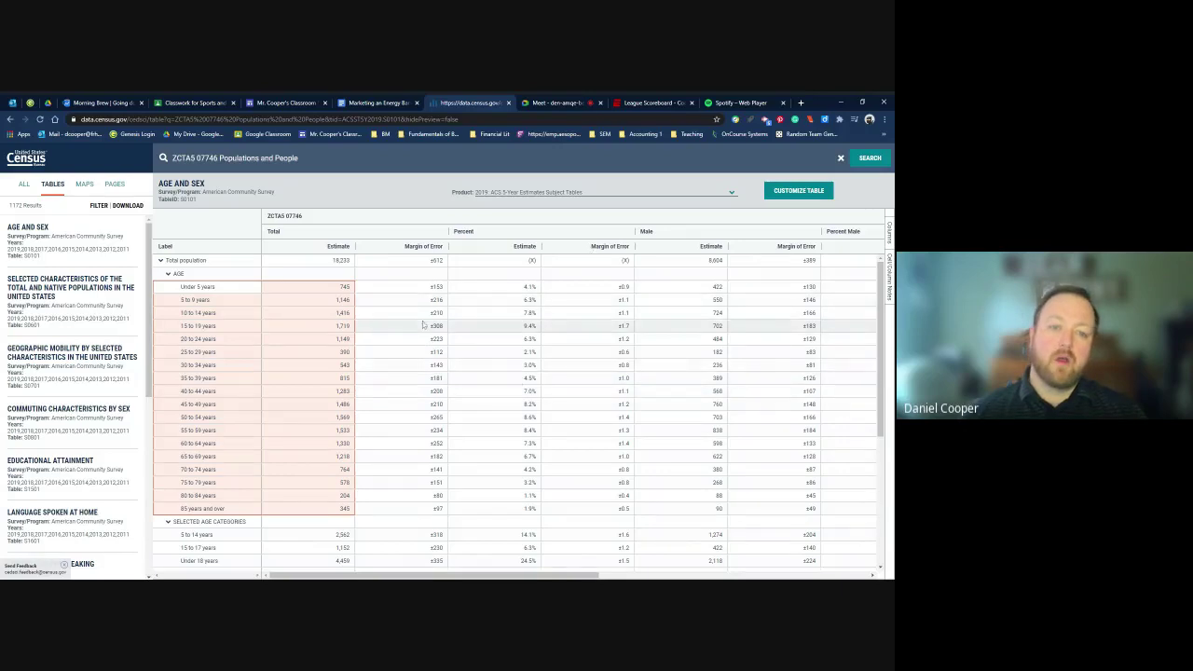
Step: Switch to Google Sheets in a new browser tab and create a blank spreadsheet
{"action": "left_click", "coordinate": [800, 103]}
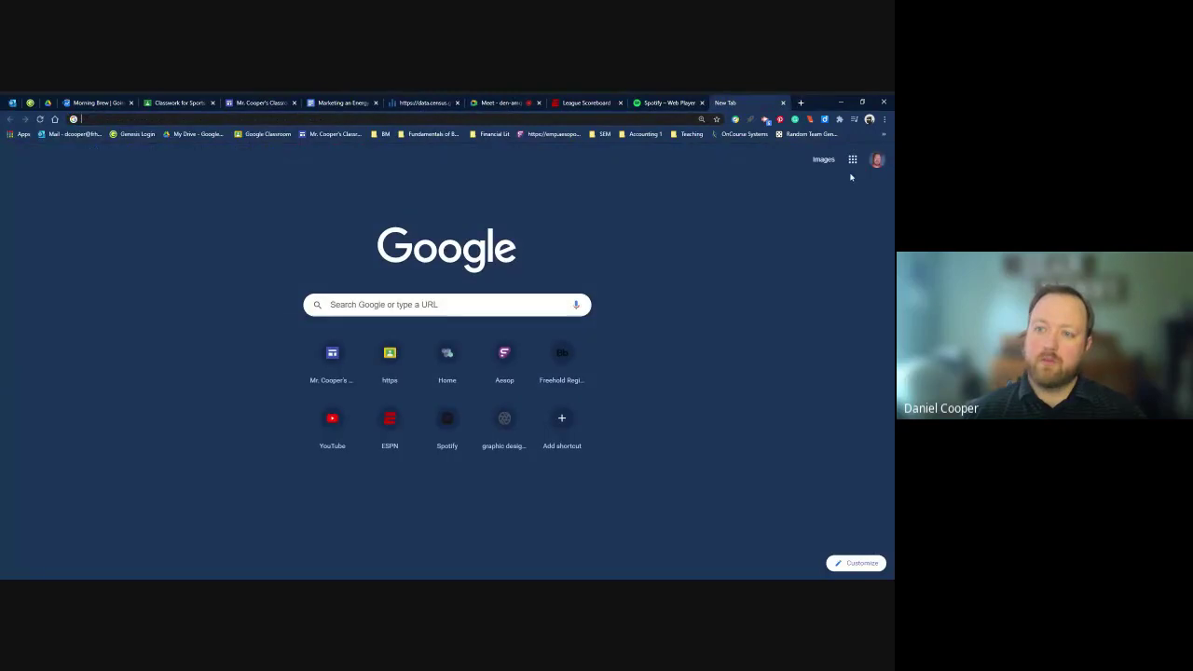
{"action": "left_click", "coordinate": [851, 159]}
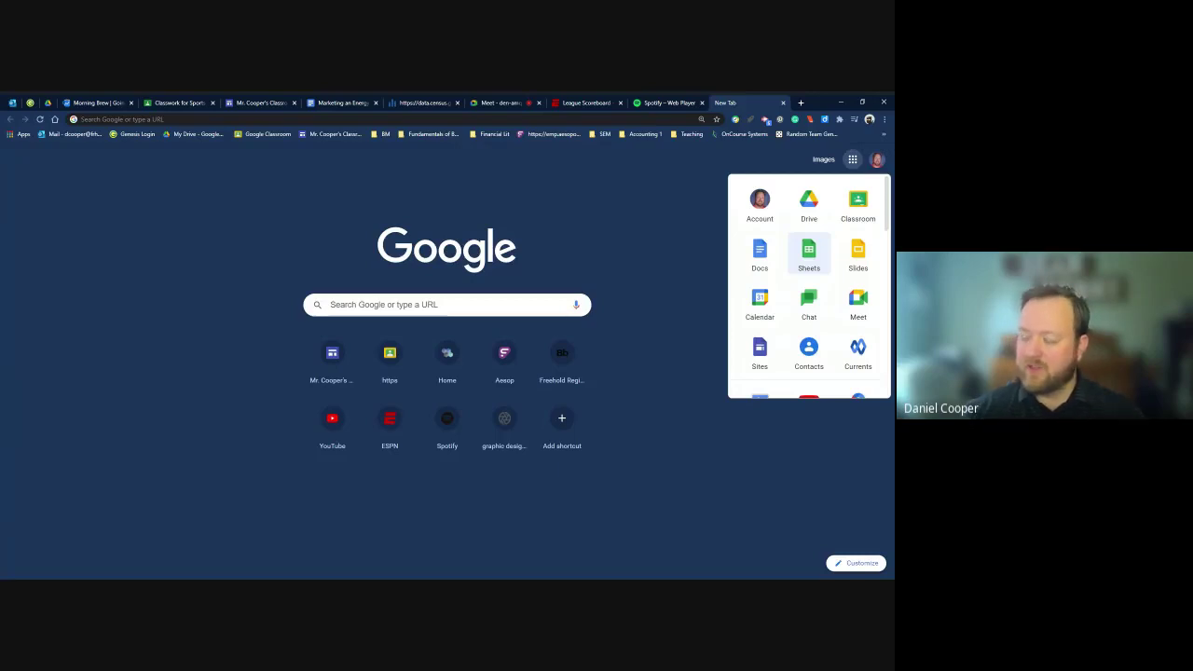
{"action": "left_click", "coordinate": [817, 262]}
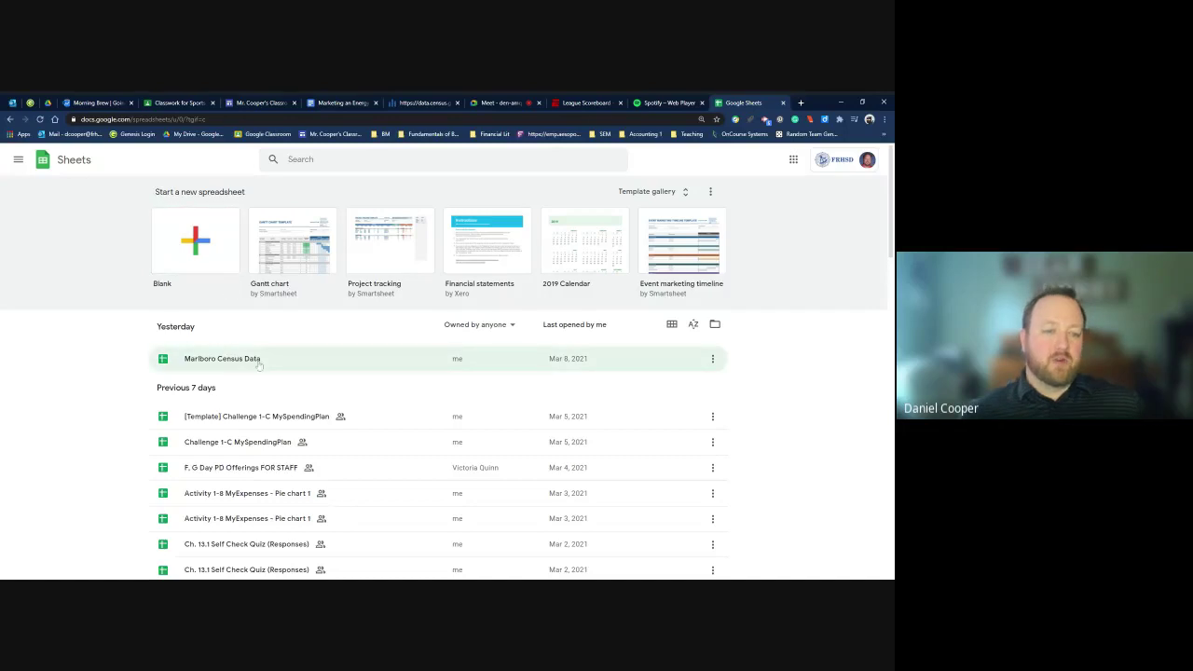
{"action": "left_click", "coordinate": [203, 255]}
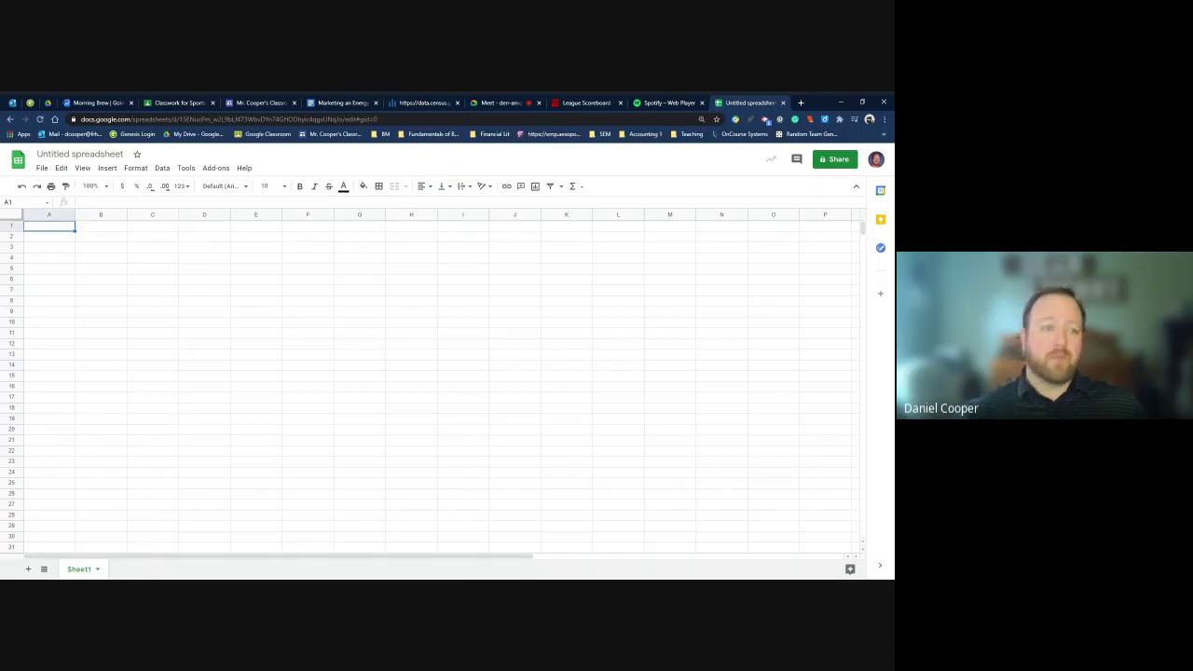
{"action": "left_click", "coordinate": [153, 268]}
{"action": "left_click", "coordinate": [204, 311]}
{"action": "left_click", "coordinate": [307, 364]}
{"action": "left_click", "coordinate": [411, 375]}
{"action": "left_click", "coordinate": [411, 310]}
{"action": "left_click", "coordinate": [359, 278]}
{"action": "left_click", "coordinate": [297, 291]}
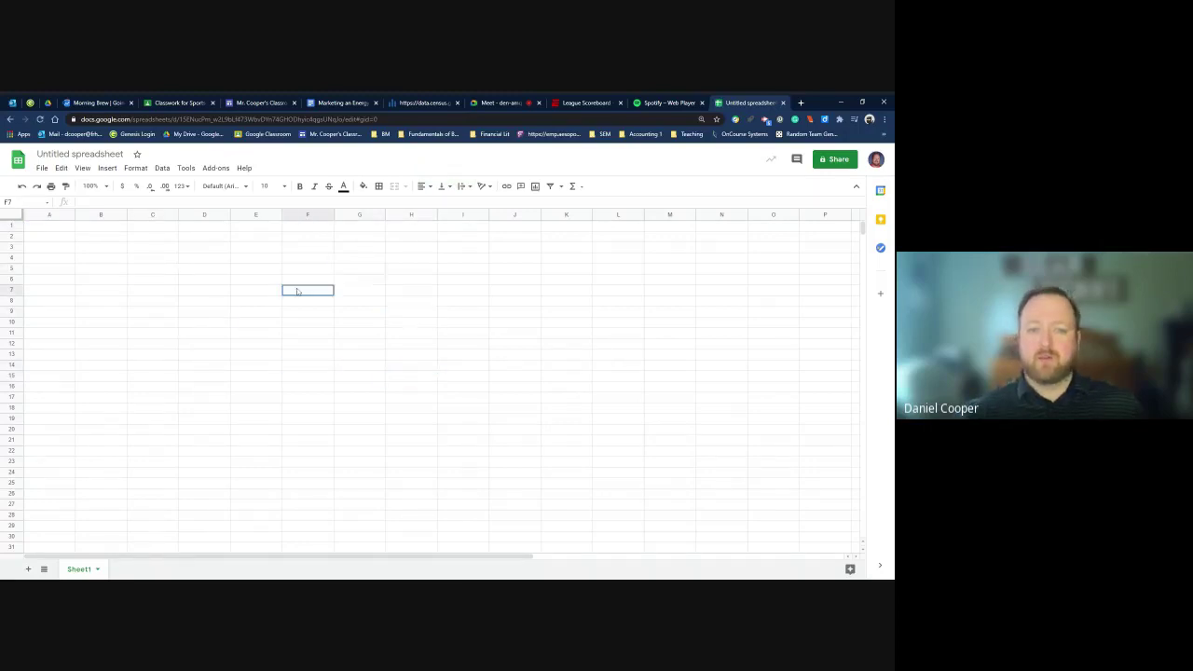
{"action": "left_click", "coordinate": [279, 355]}
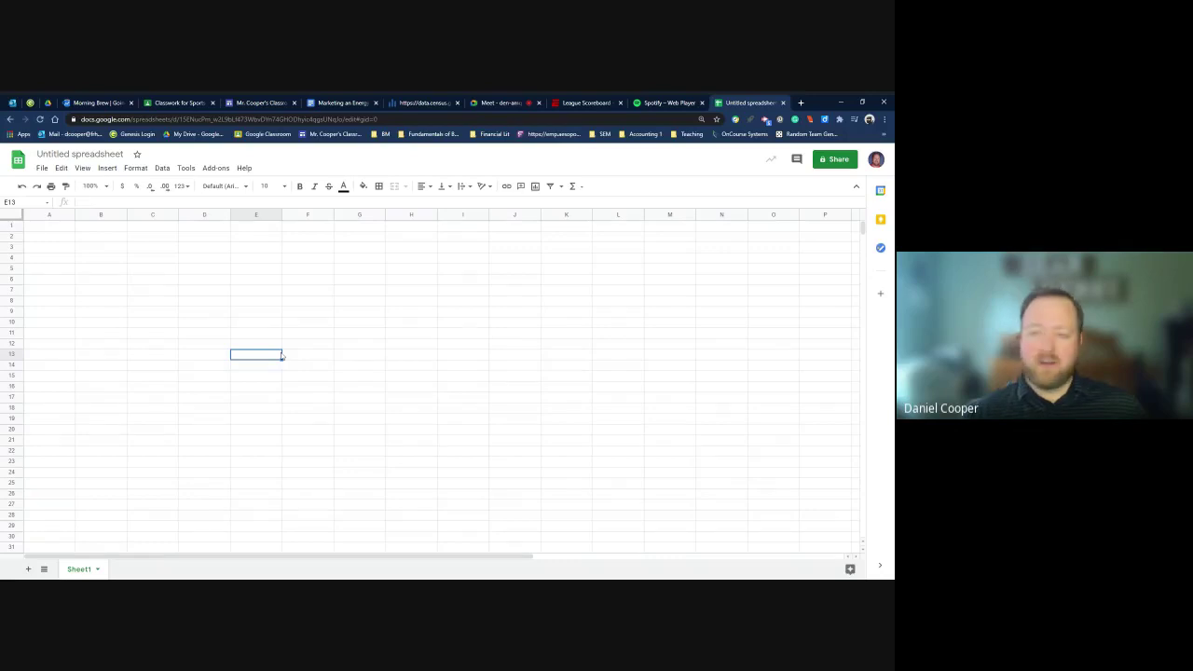
{"action": "left_click", "coordinate": [46, 226]}
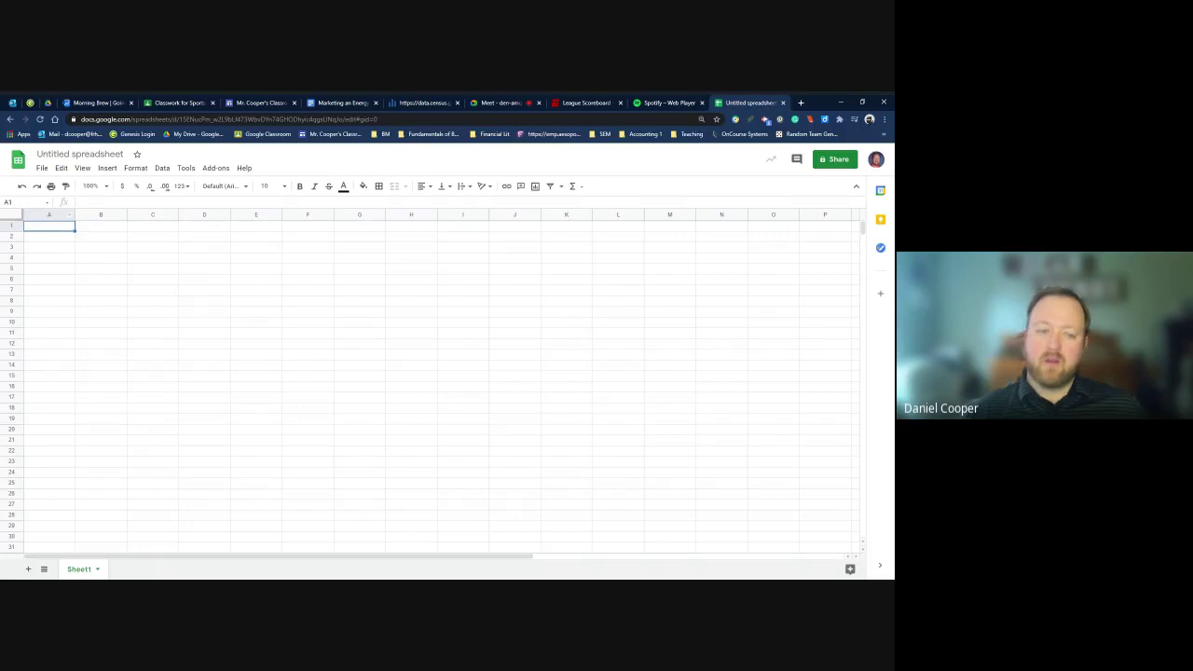
Step: Rename the spreadsheet as "Marlboro Census Data"
{"action": "left_click", "coordinate": [79, 154]}
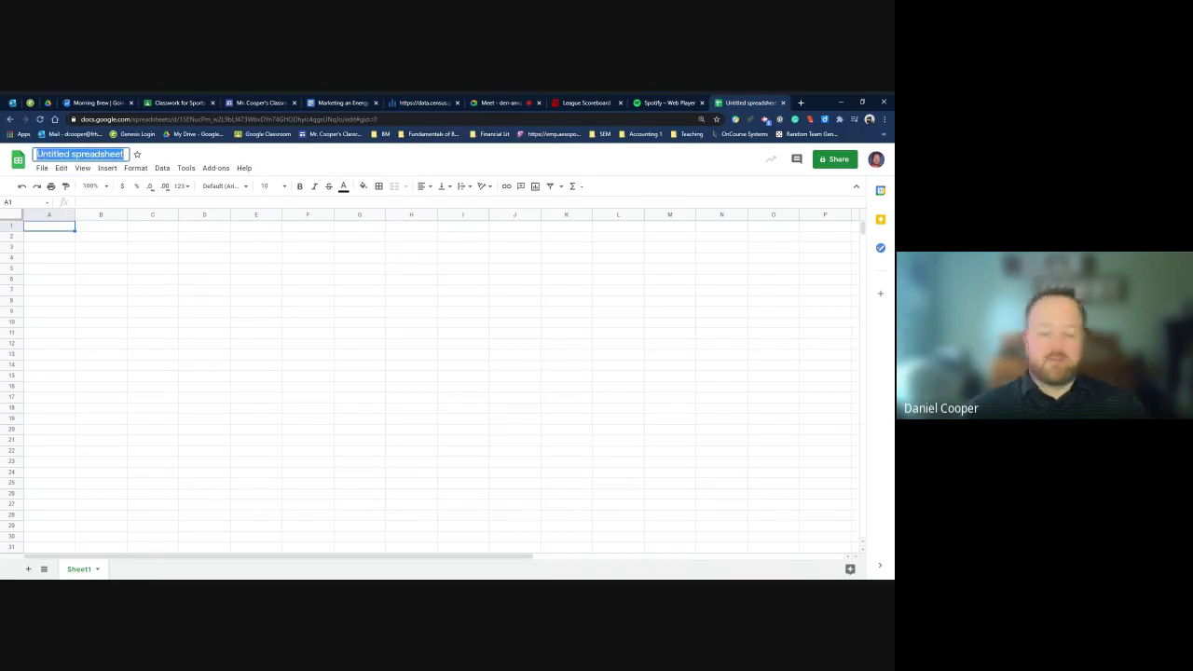
{"action": "type", "text": "Marlboro"}
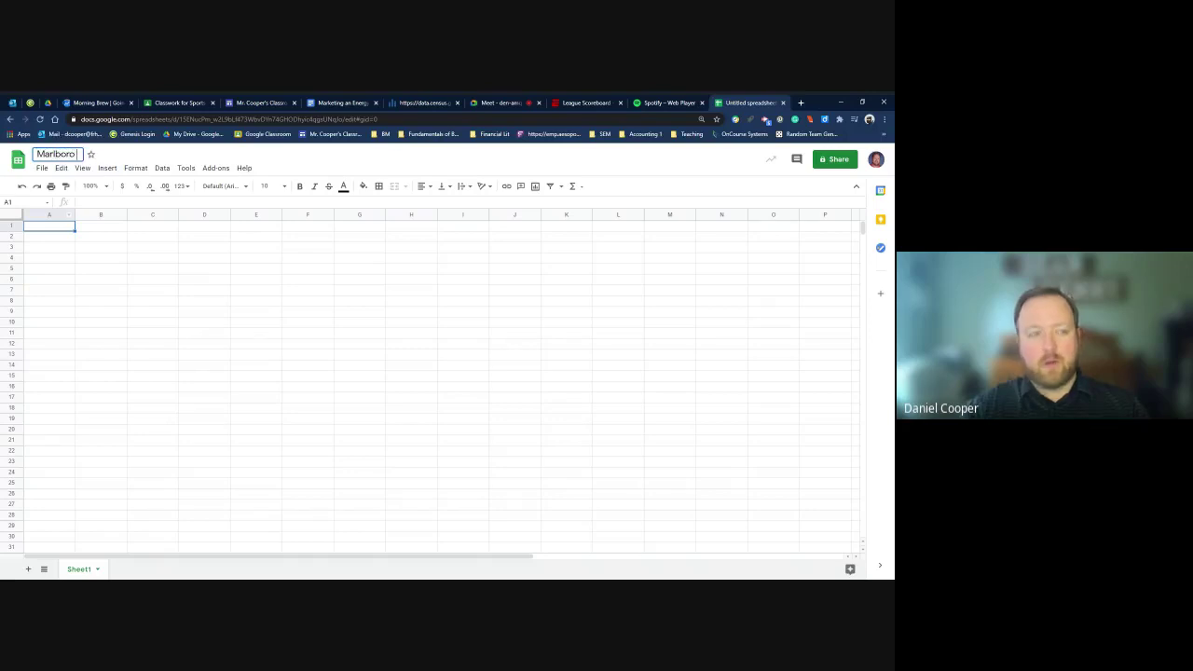
{"action": "type", "text": " Census Date"}
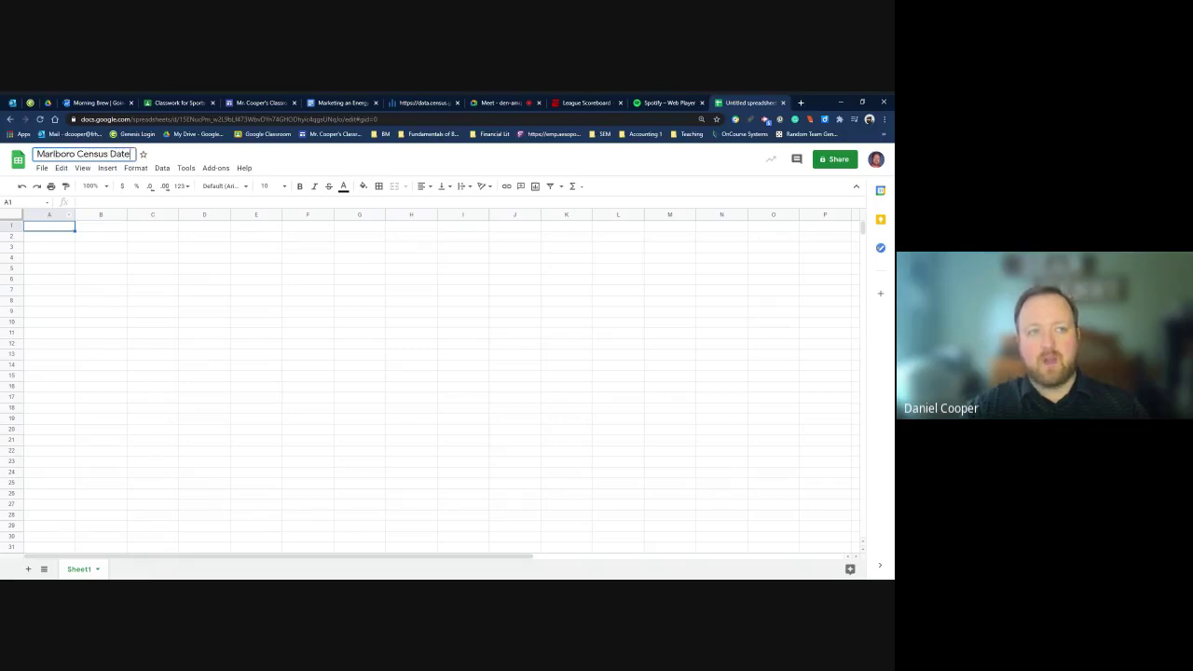
{"action": "key", "text": "BackSpace"}
{"action": "type", "text": "a"}
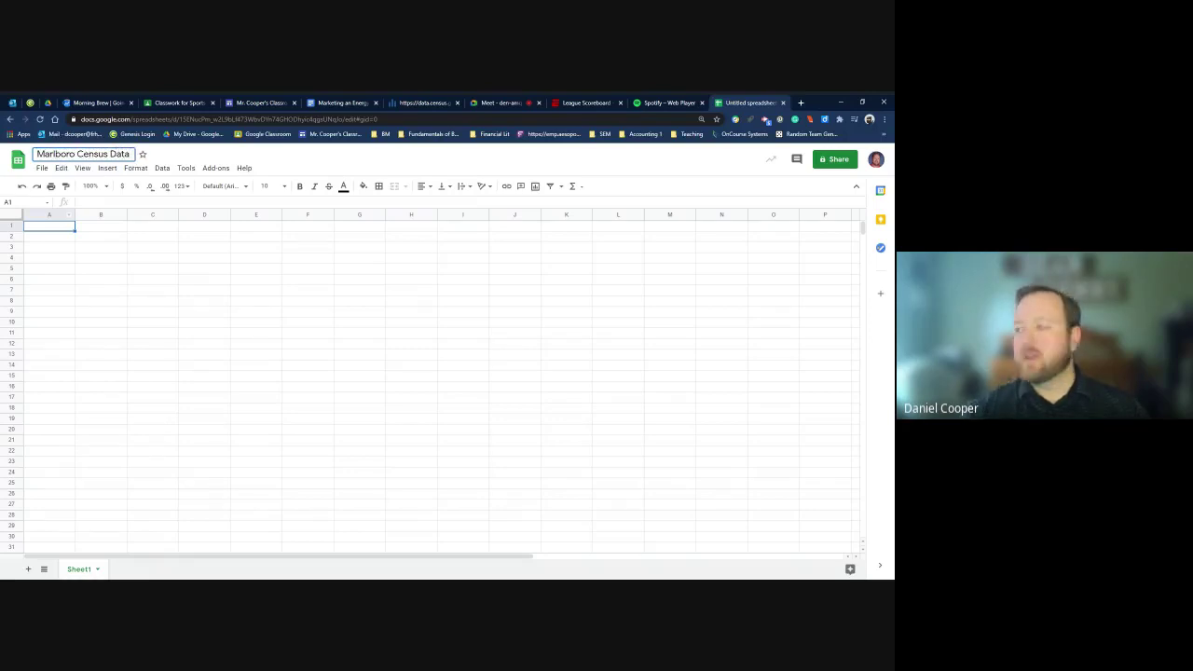
{"action": "left_click", "coordinate": [101, 269]}
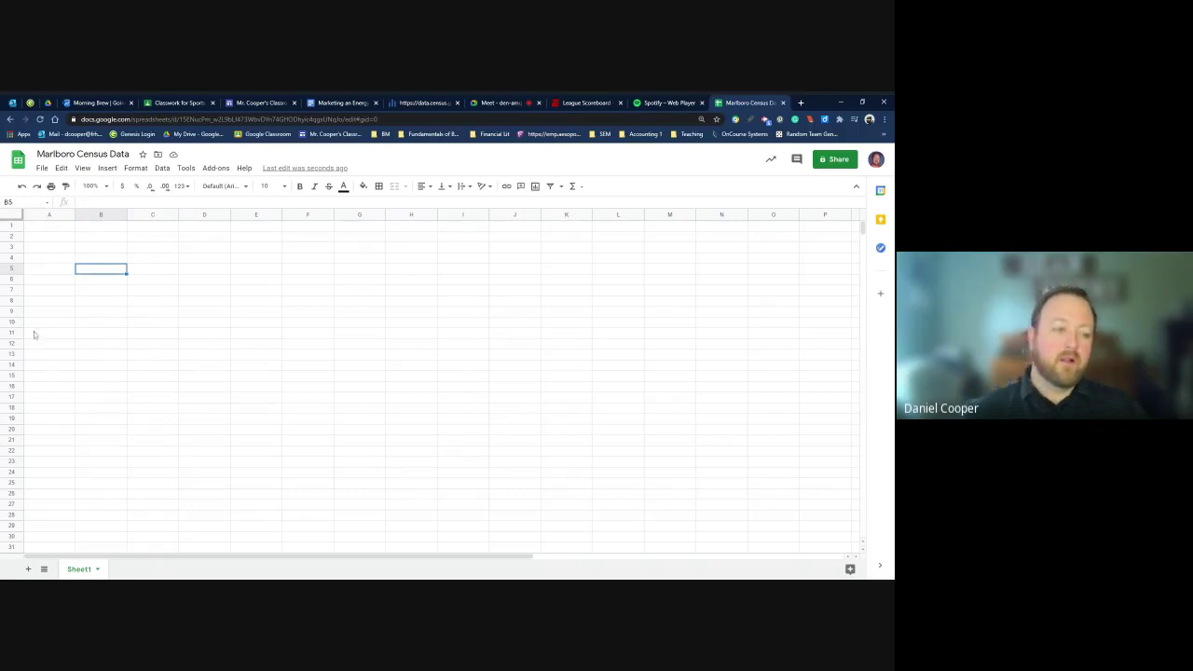
Step: Rename the sheet Sheet1 as "Marlboro Age Breakdown"
{"action": "left_click", "coordinate": [97, 570]}
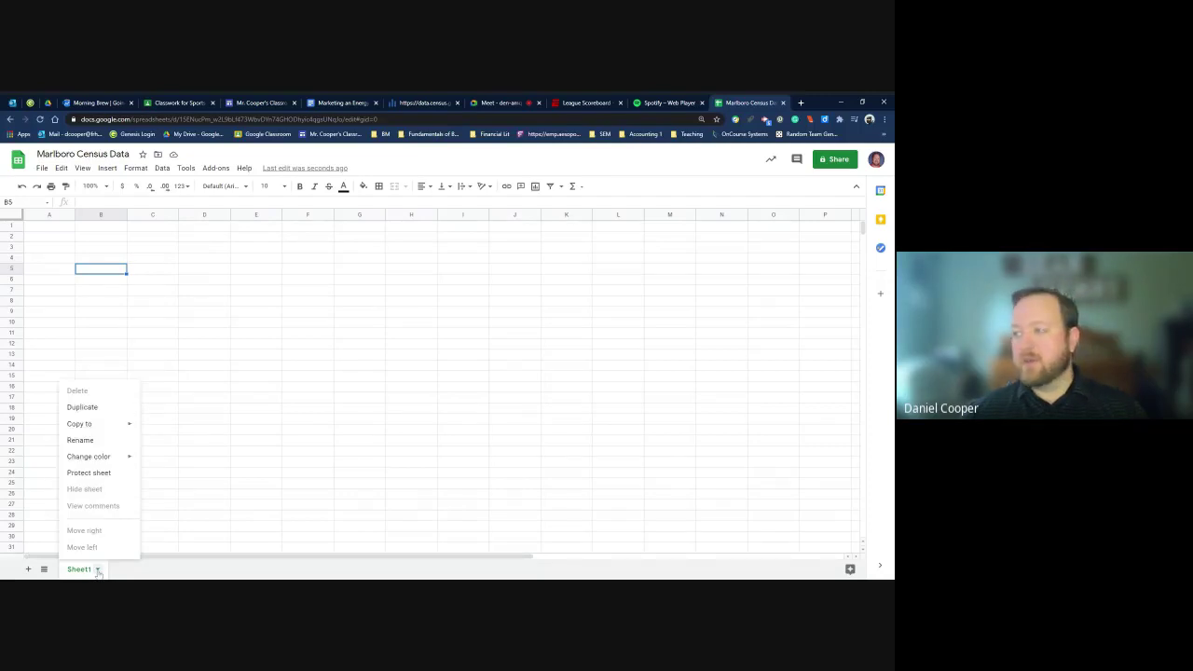
{"action": "left_click", "coordinate": [102, 442]}
{"action": "type", "text": "Marlbor"}
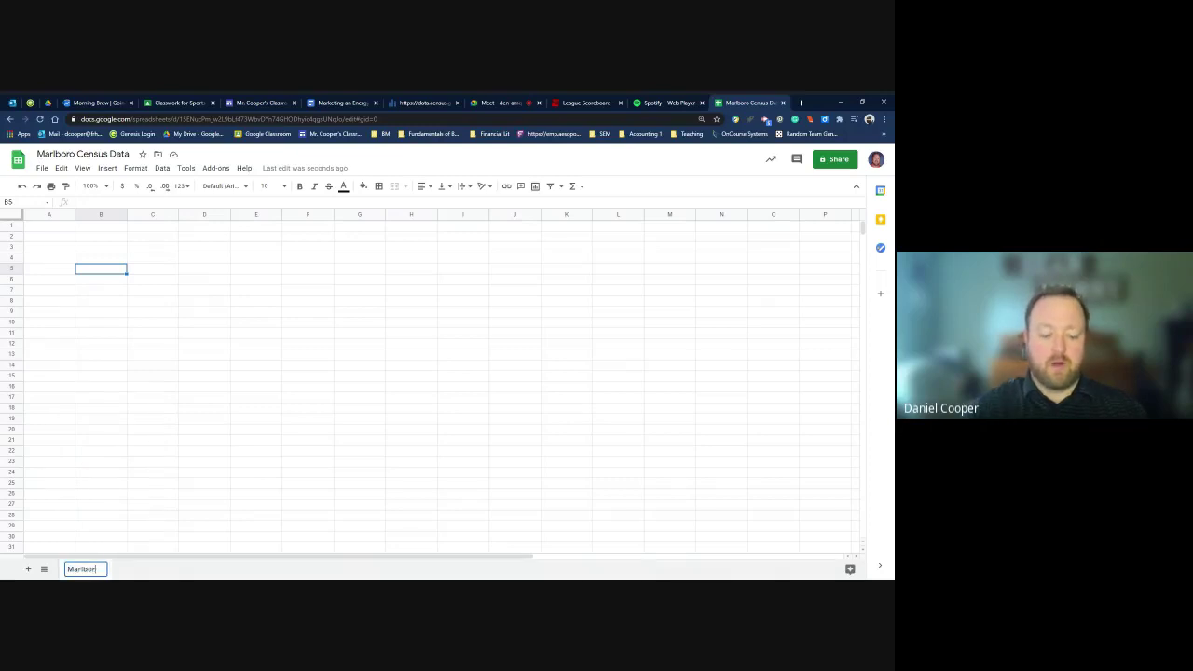
{"action": "type", "text": "o Age Breakdown"}
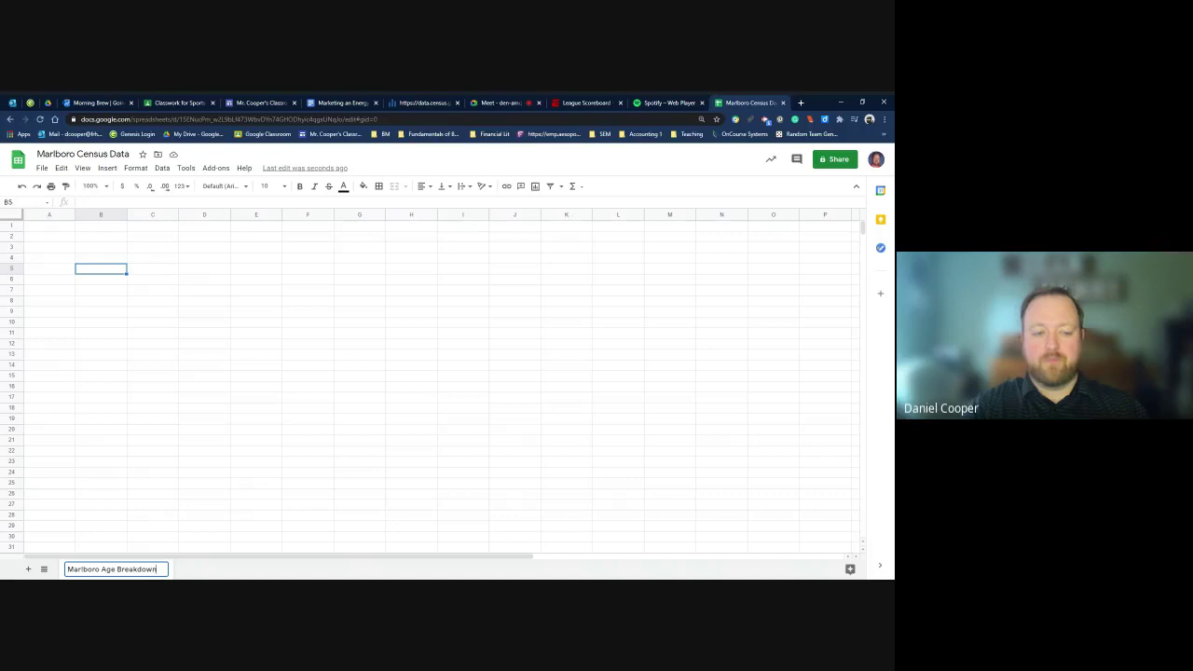
{"action": "key", "text": "Return"}
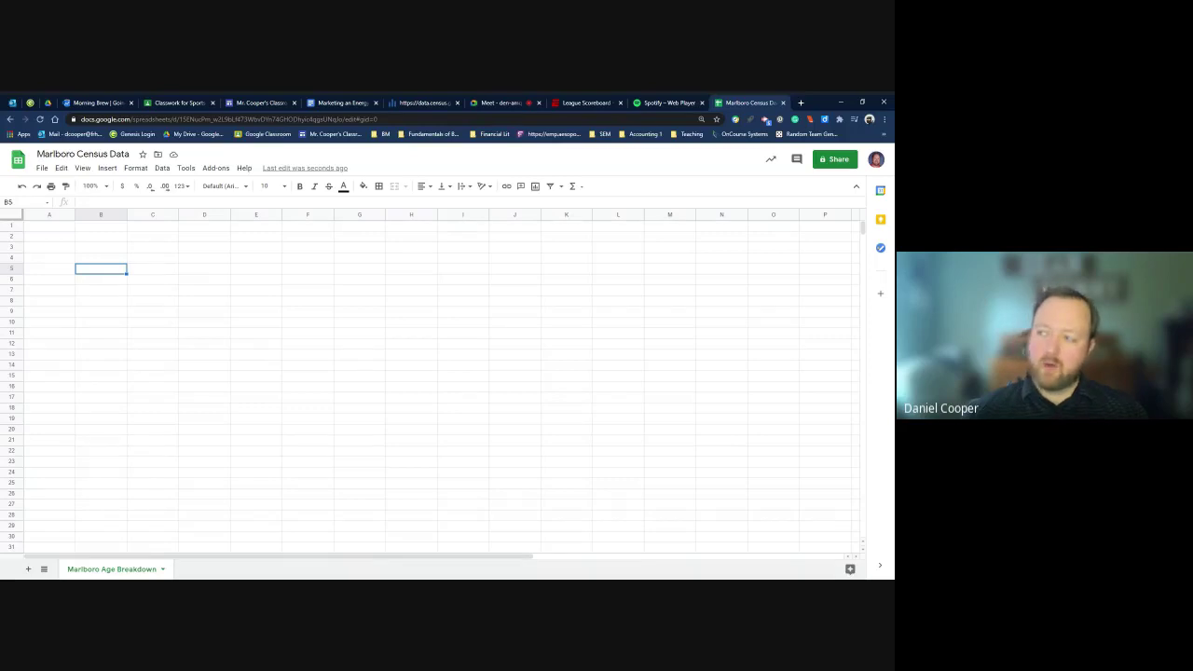
Step: Paste the copied census age data starting at cell A1 and widen column A to fit the age group labels
{"action": "left_click", "coordinate": [66, 228]}
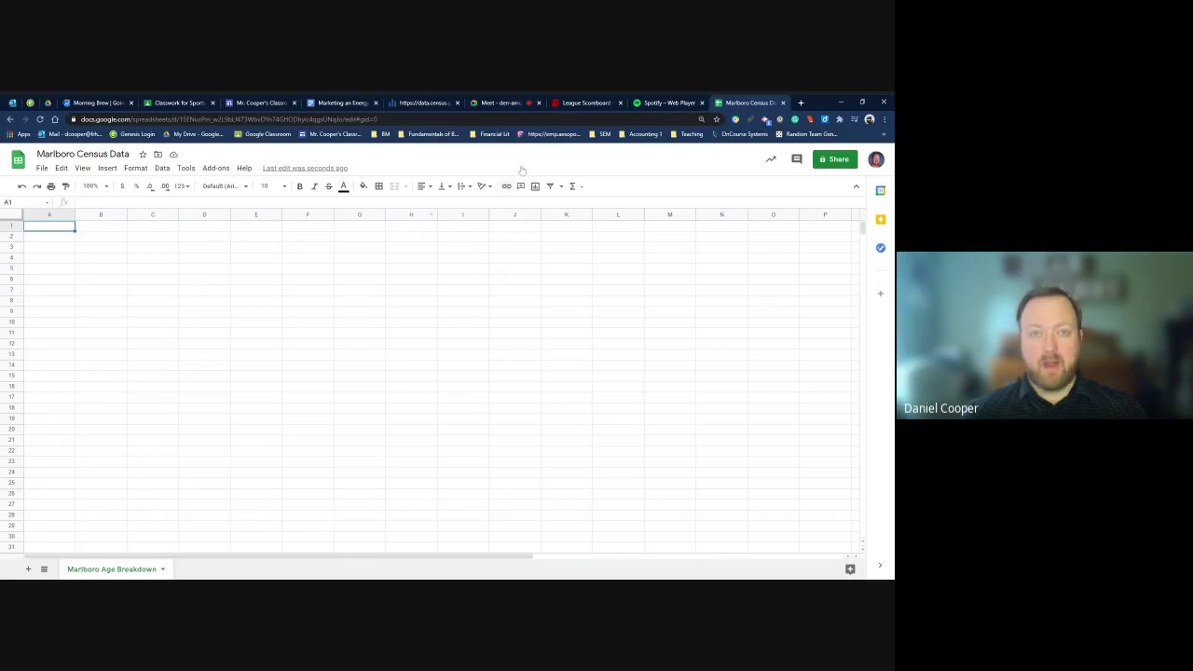
{"action": "left_click", "coordinate": [448, 107]}
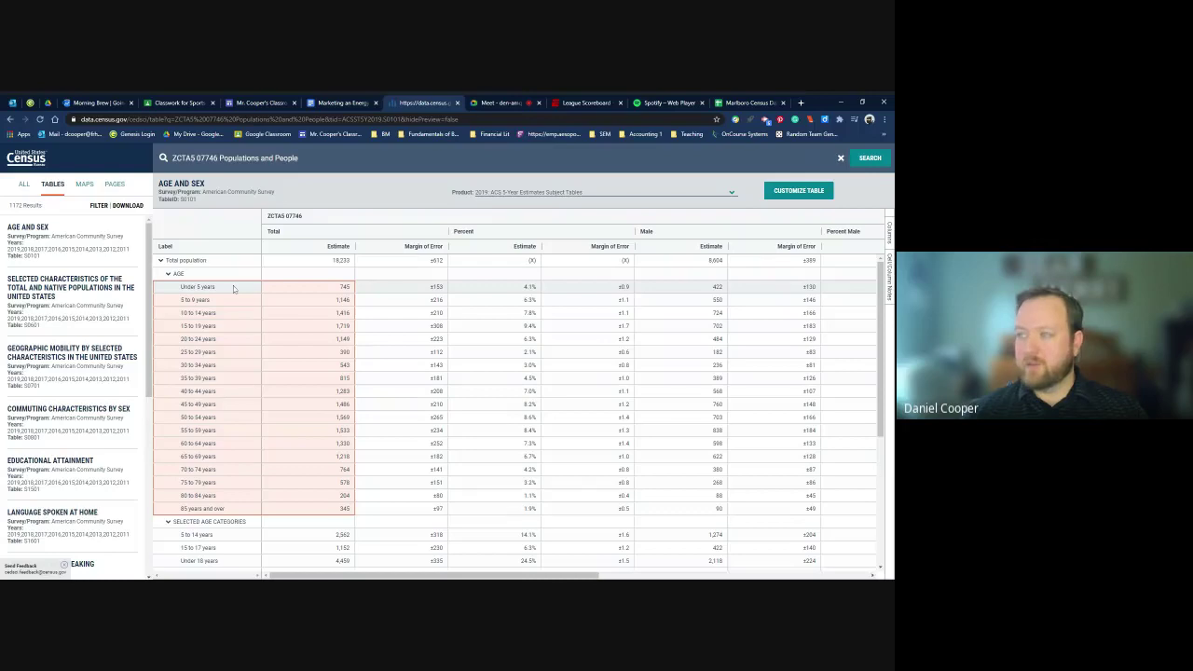
{"action": "left_click", "coordinate": [751, 103]}
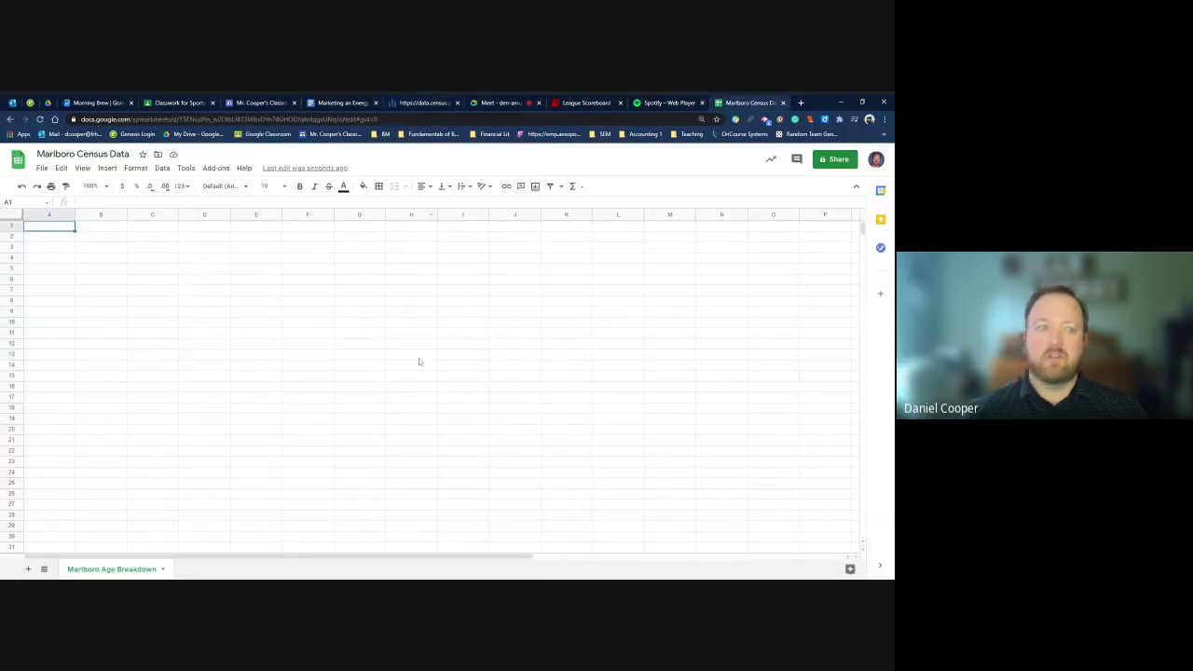
{"action": "key", "text": "ctrl+v"}
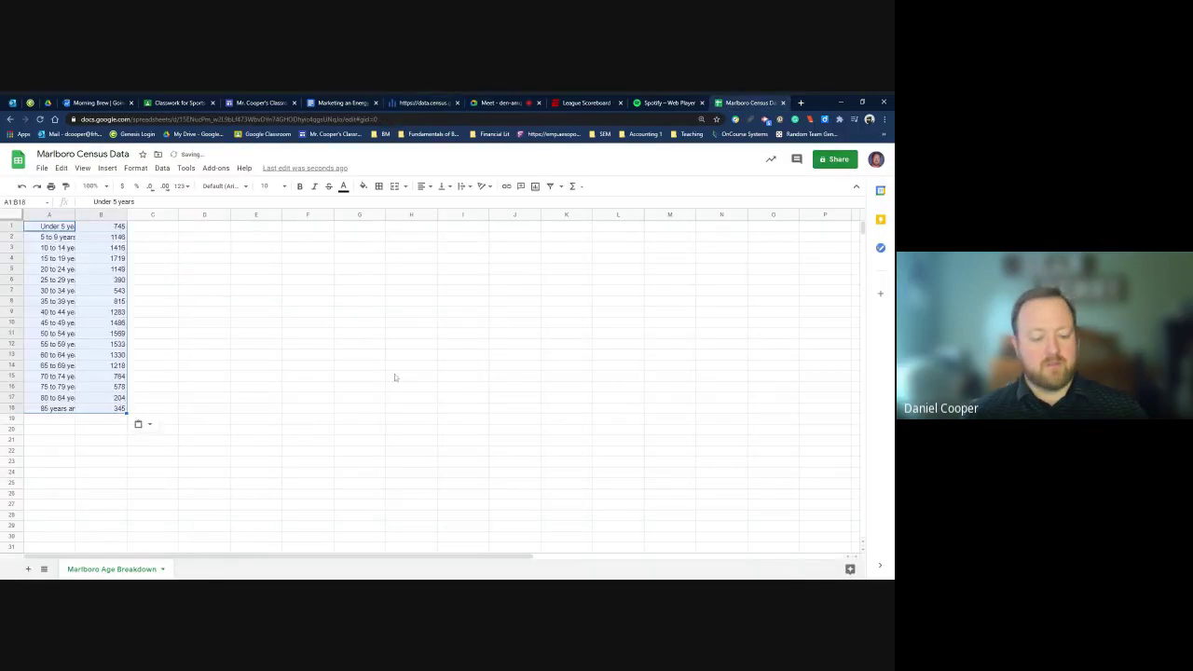
{"action": "left_click_drag", "start_coordinate": [75, 214], "coordinate": [104, 214]}
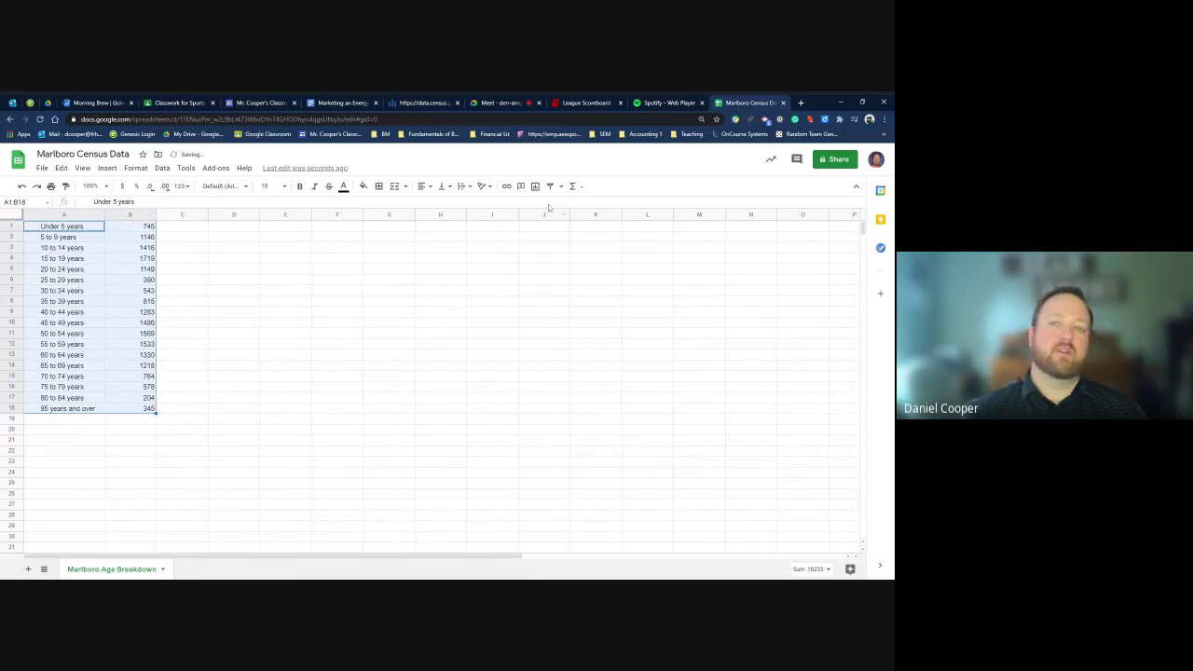
Step: Close the League Scoreboard and Spotify browser tabs and deselect the pasted data
{"action": "left_click", "coordinate": [620, 104]}
{"action": "left_click", "coordinate": [621, 103]}
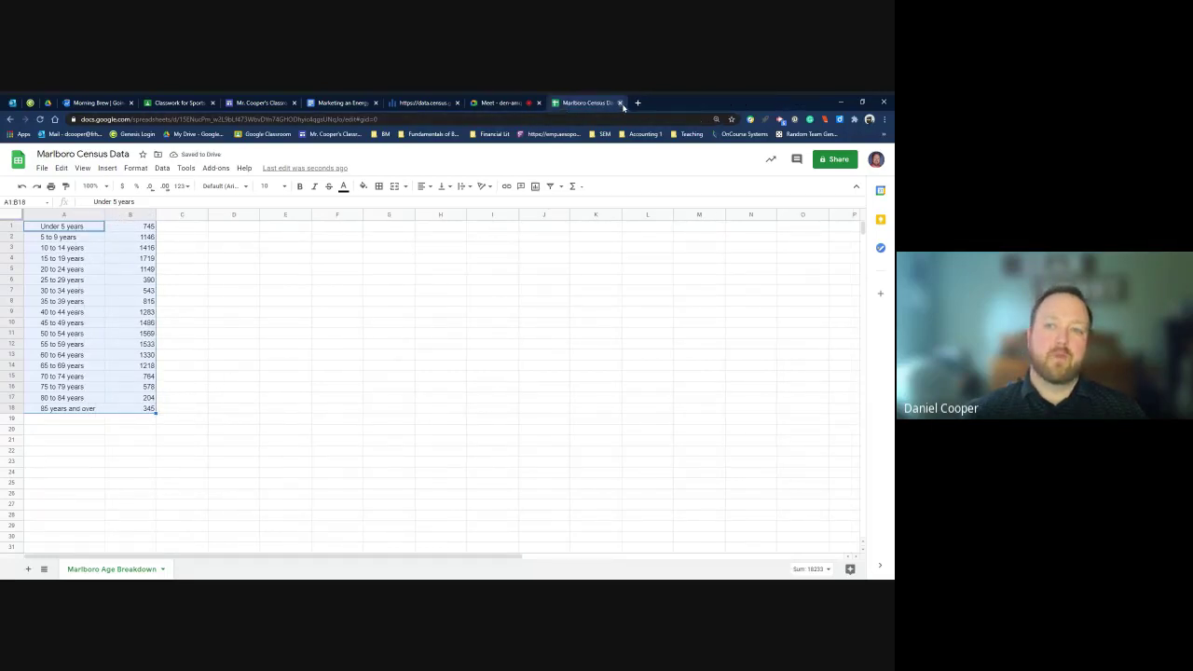
{"action": "left_click", "coordinate": [307, 423]}
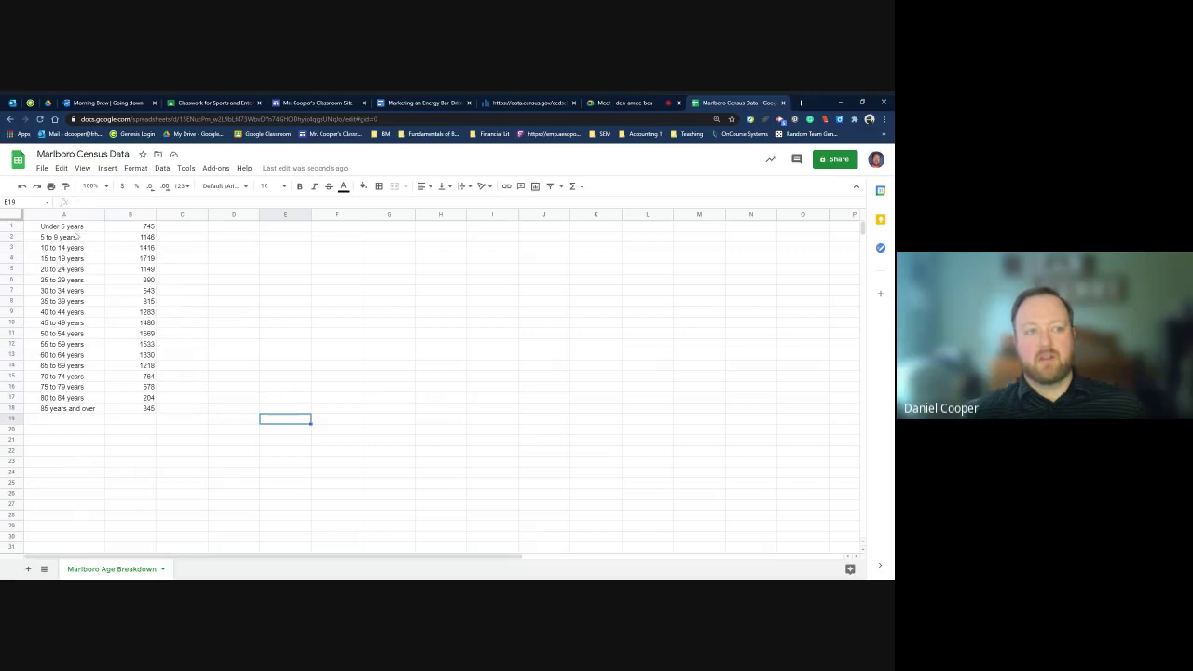
Step: Examine the age groups in column A against their population counts in column B
{"action": "left_click", "coordinate": [61, 248]}
{"action": "left_click", "coordinate": [65, 280]}
{"action": "left_click", "coordinate": [76, 314]}
{"action": "left_click", "coordinate": [131, 313]}
{"action": "left_click", "coordinate": [130, 269]}
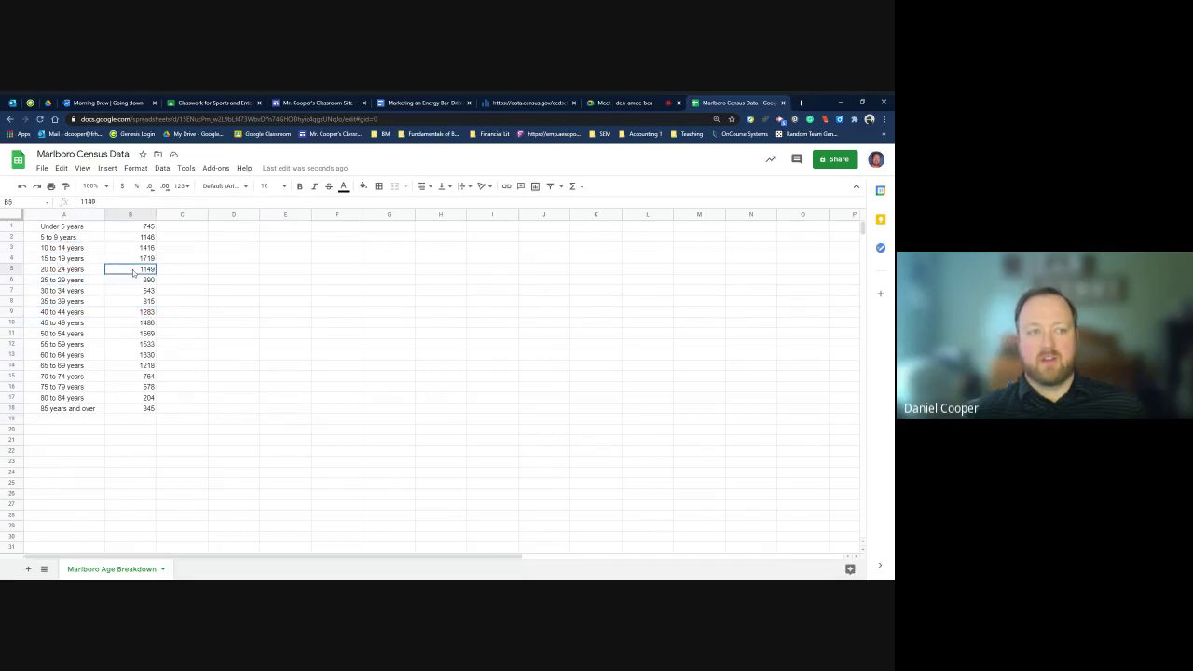
{"action": "left_click", "coordinate": [130, 248]}
{"action": "left_click", "coordinate": [82, 324]}
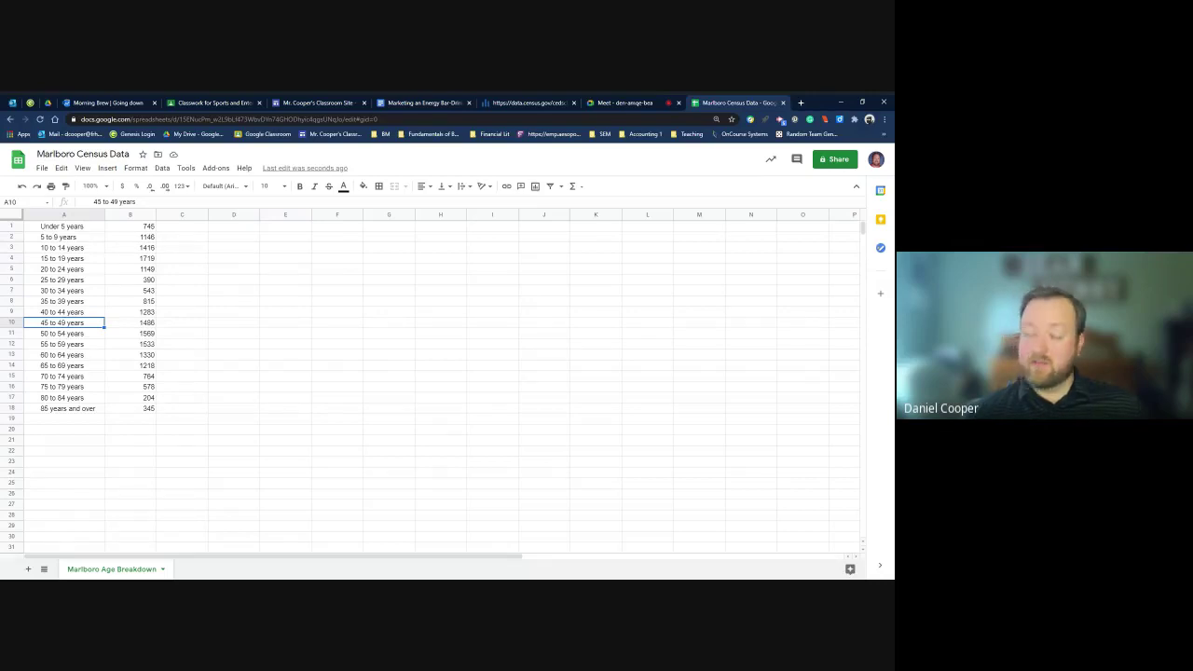
{"action": "left_click", "coordinate": [89, 229]}
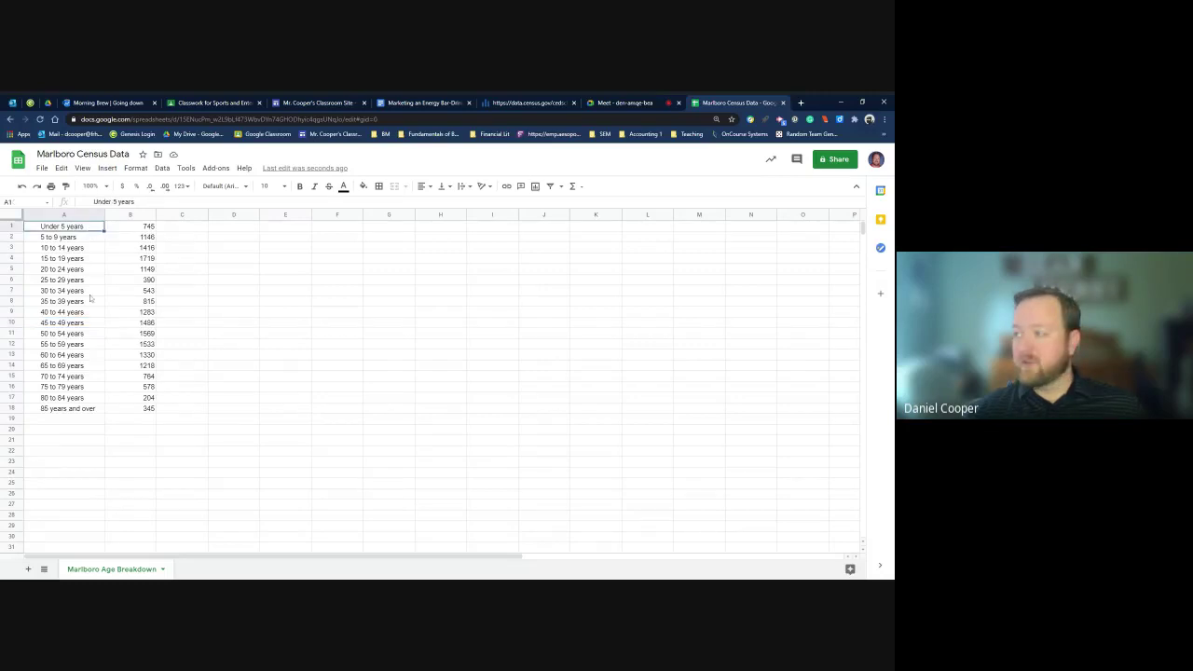
{"action": "left_click", "coordinate": [145, 239]}
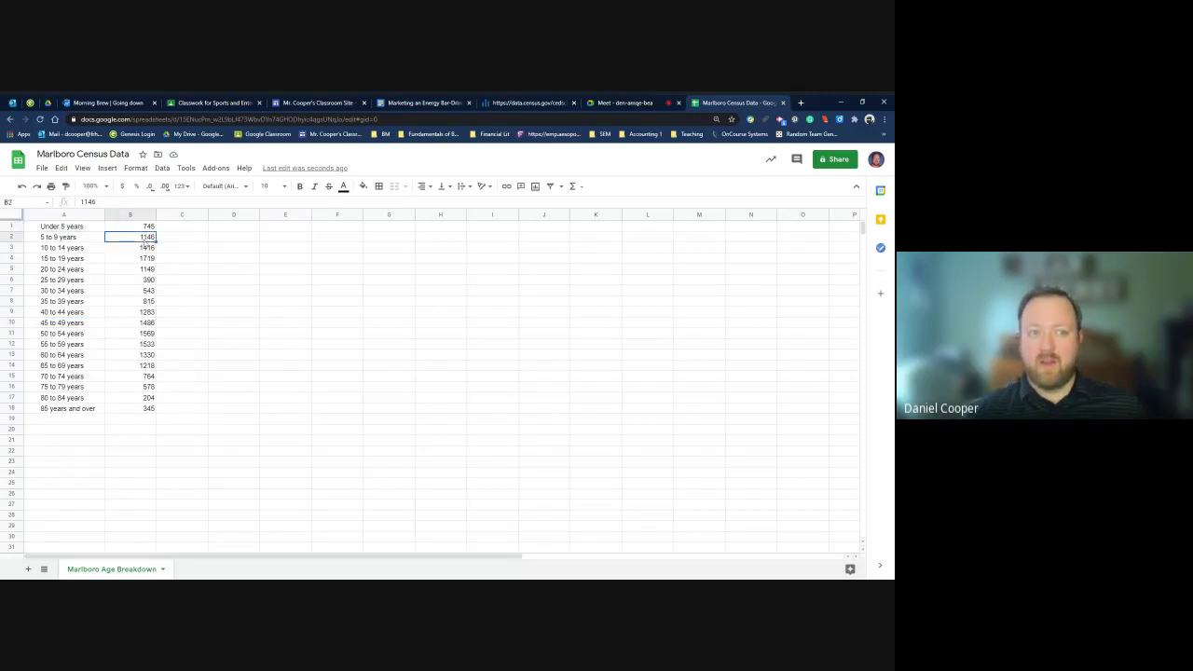
{"action": "left_click", "coordinate": [83, 241]}
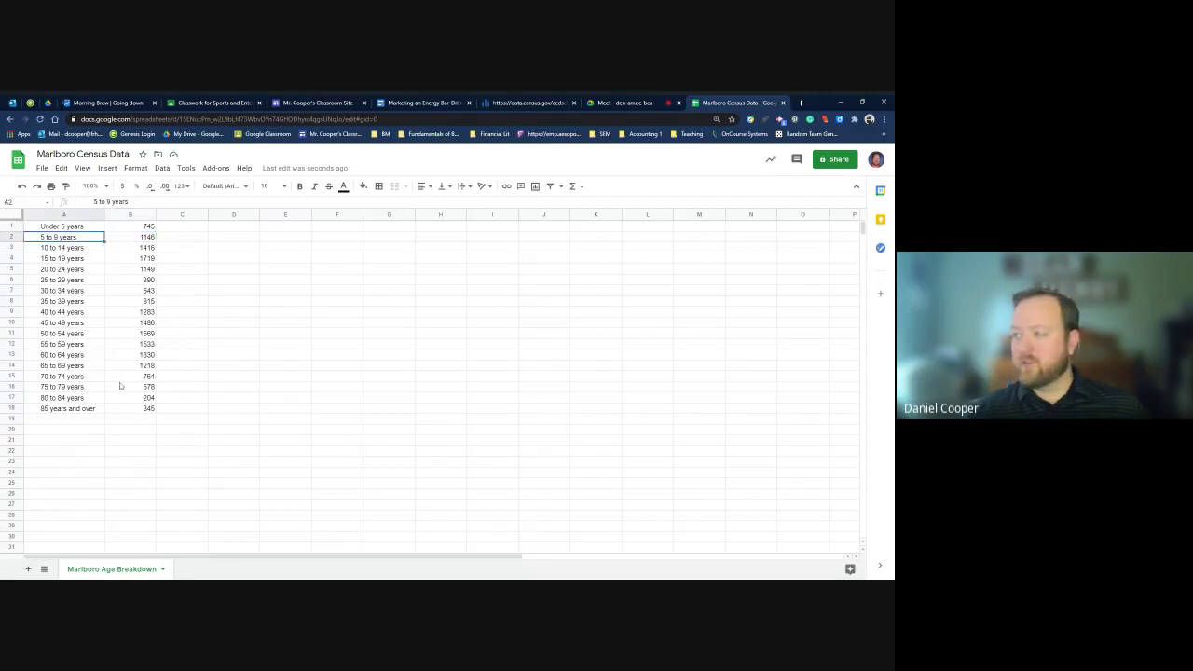
{"action": "left_click", "coordinate": [121, 365]}
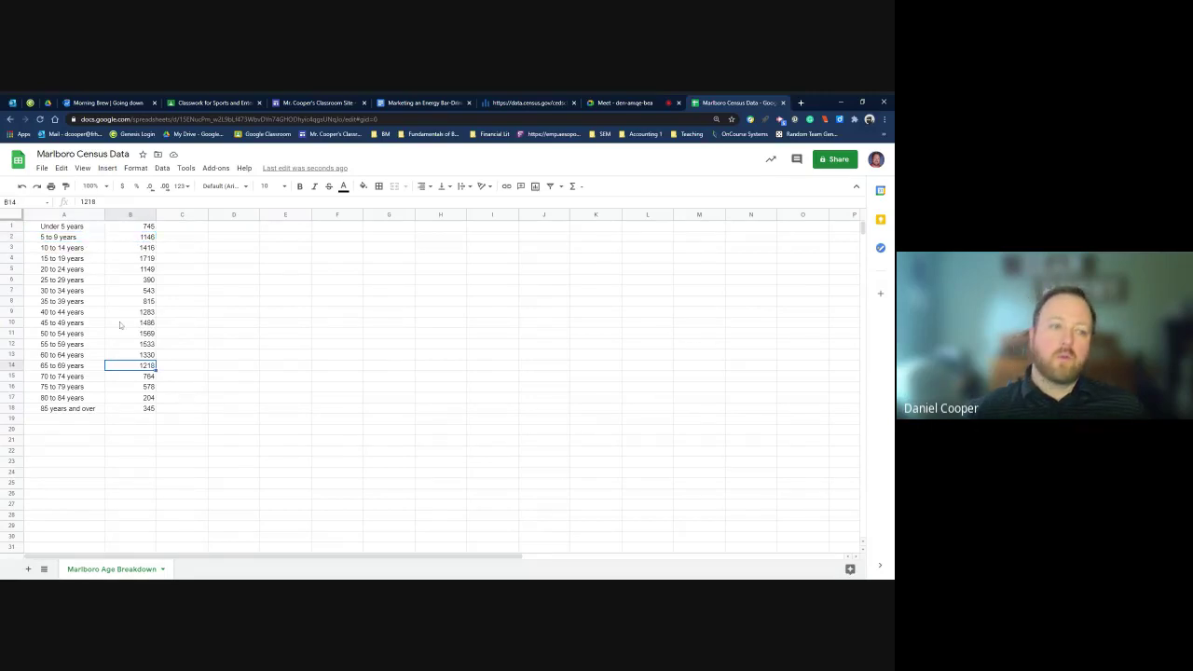
{"action": "left_click", "coordinate": [121, 301]}
{"action": "left_click", "coordinate": [110, 280]}
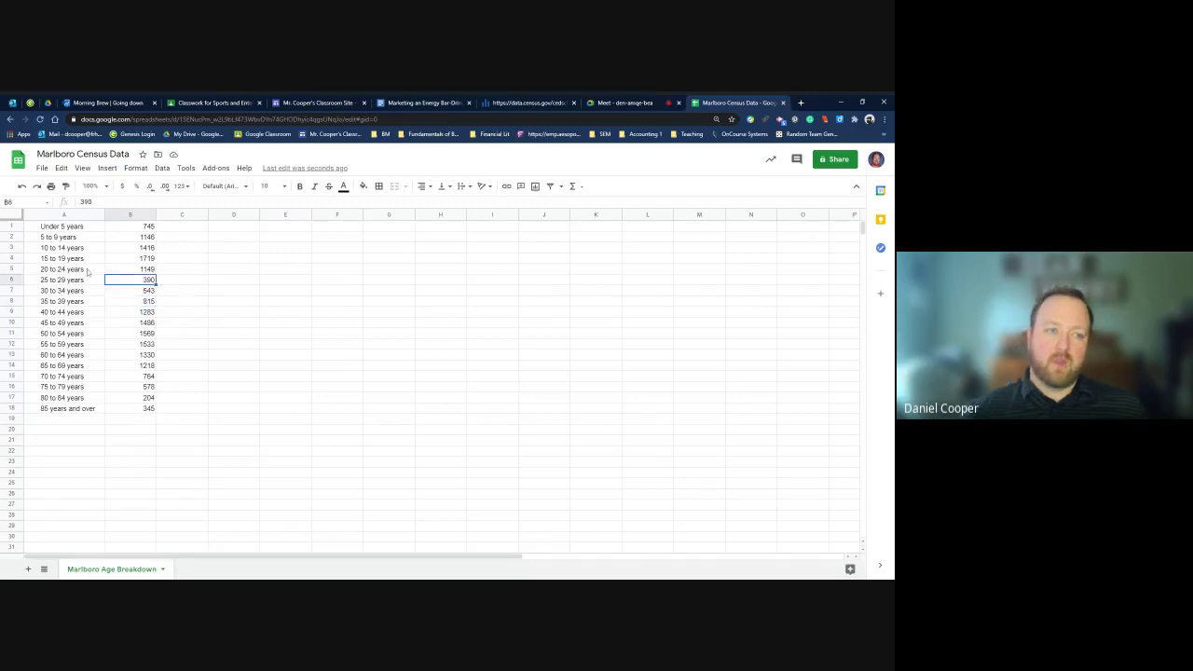
{"action": "left_click", "coordinate": [93, 248]}
{"action": "left_click", "coordinate": [120, 250]}
{"action": "left_click", "coordinate": [90, 323]}
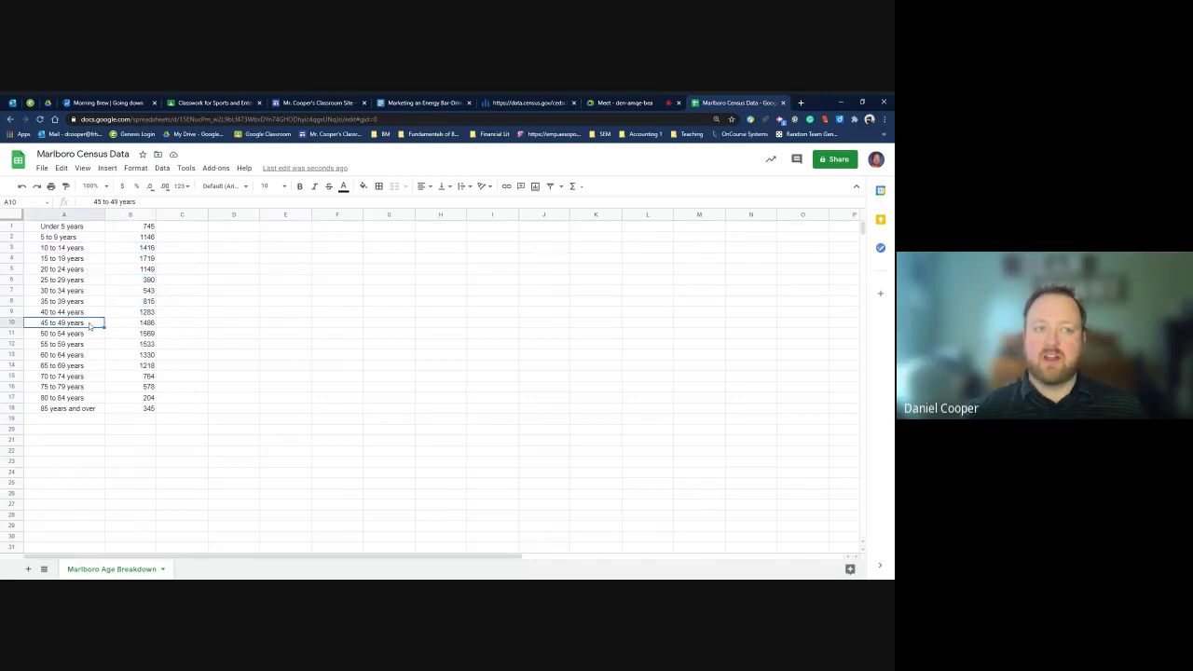
{"action": "left_click", "coordinate": [120, 347]}
{"action": "left_click", "coordinate": [120, 313]}
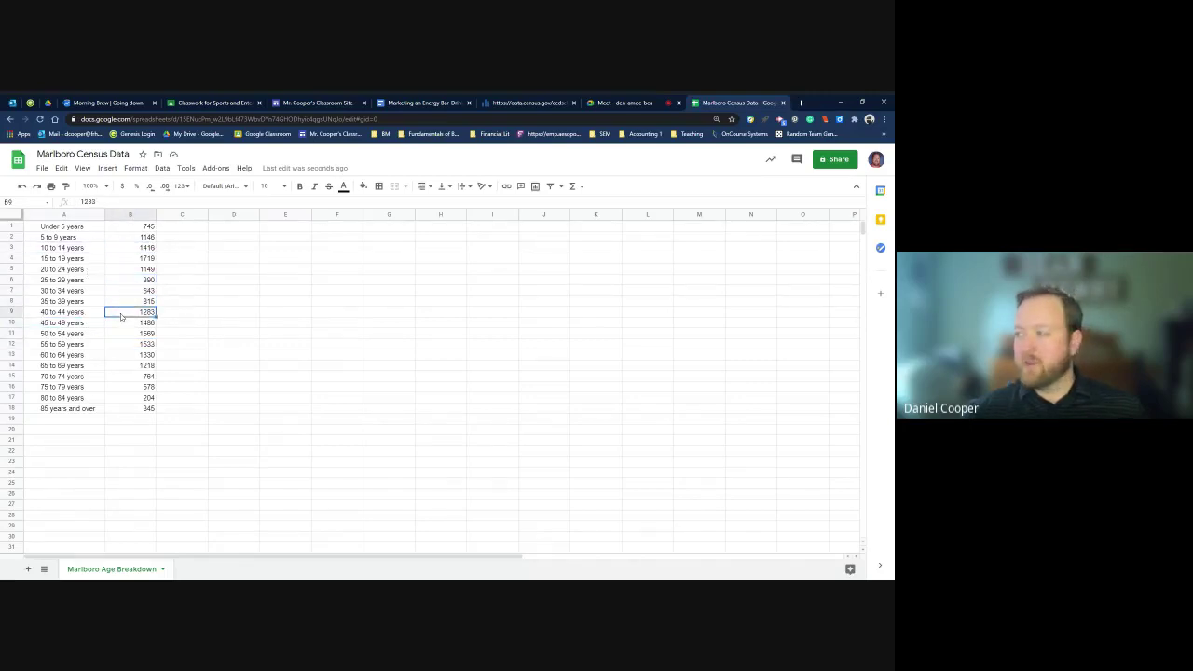
Step: Insert a column chart of the age groups and population counts in A1:B18
{"action": "left_click", "coordinate": [80, 228]}
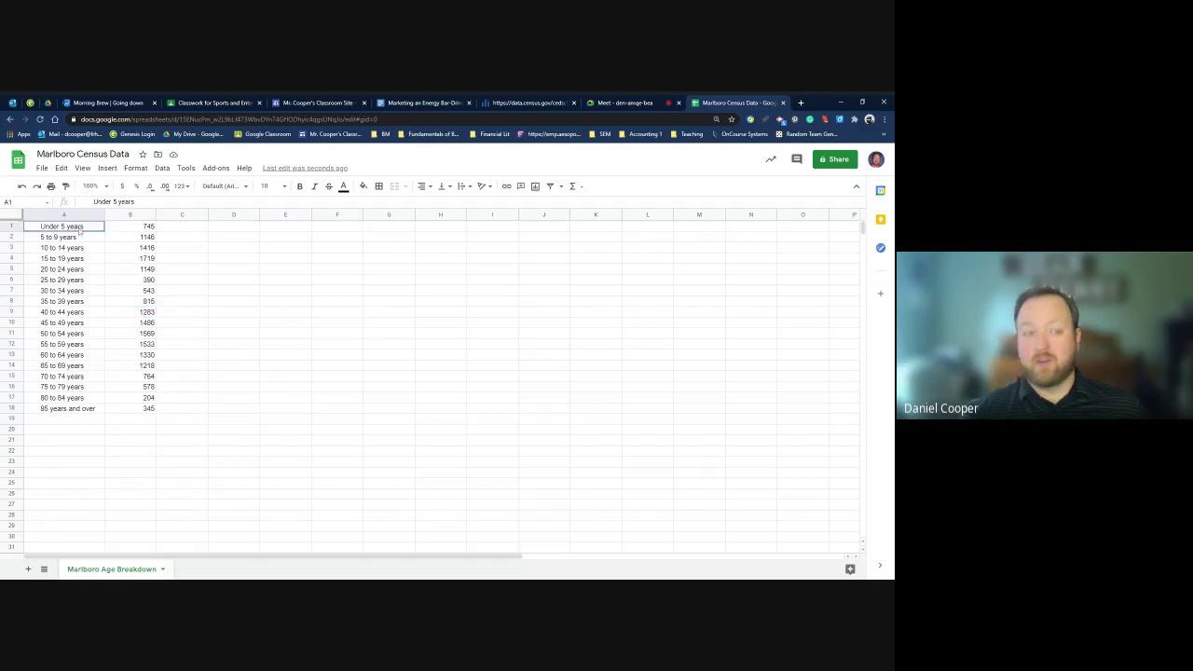
{"action": "left_click", "coordinate": [88, 291]}
{"action": "left_click", "coordinate": [93, 323]}
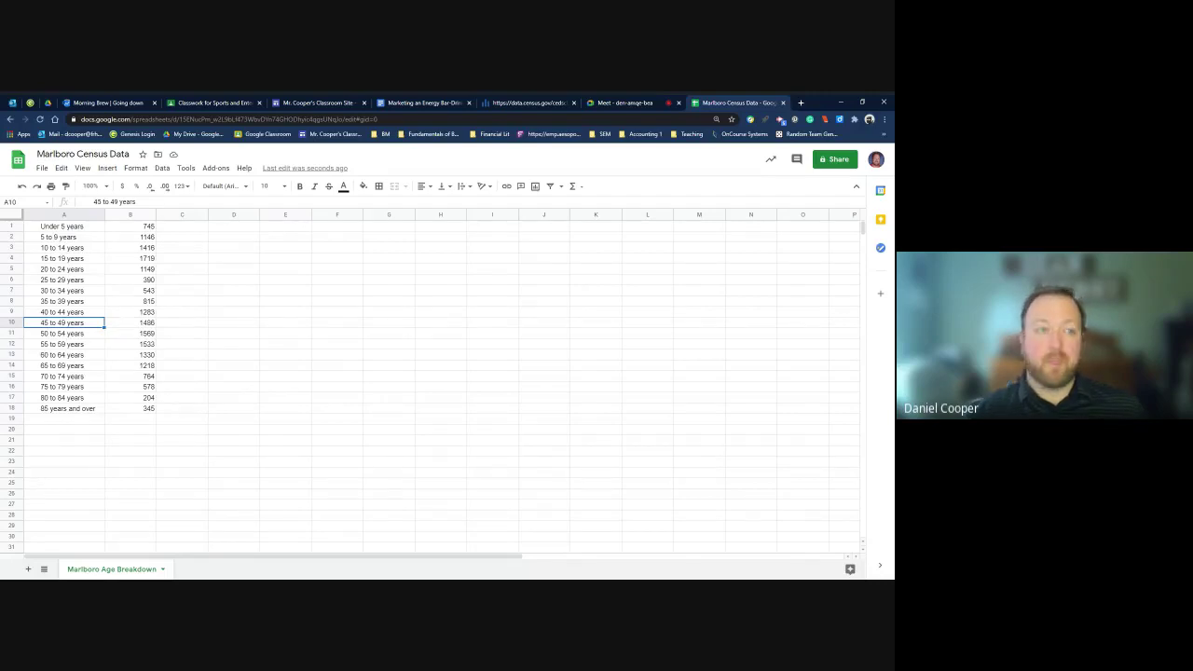
{"action": "left_click", "coordinate": [108, 169]}
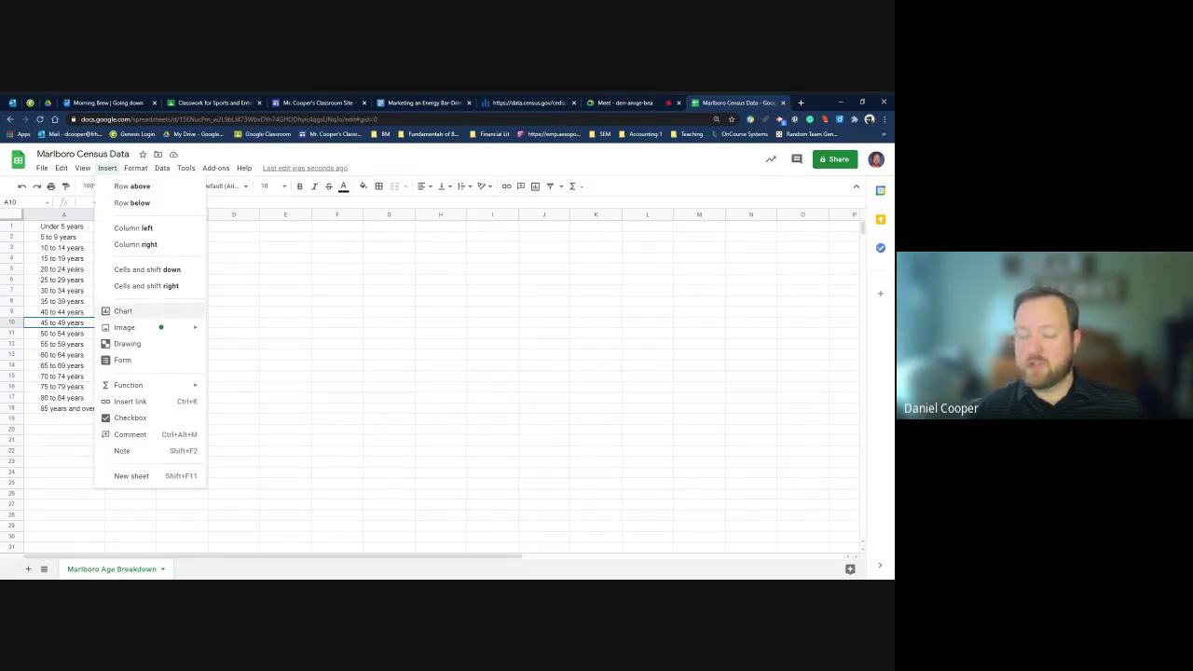
{"action": "left_click", "coordinate": [158, 312]}
{"action": "left_click", "coordinate": [156, 305]}
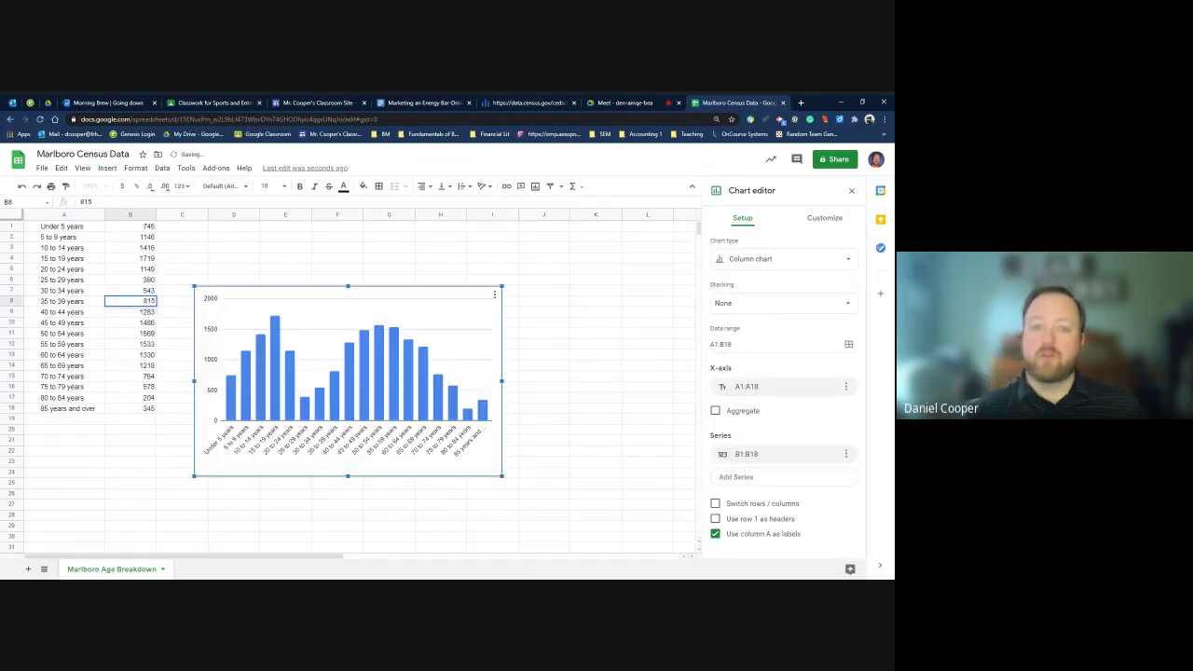
Step: Enlarge the column chart so it spans about rows 1 to 28 and extends to column L, then deselect it
{"action": "left_click_drag", "start_coordinate": [502, 286], "coordinate": [585, 235]}
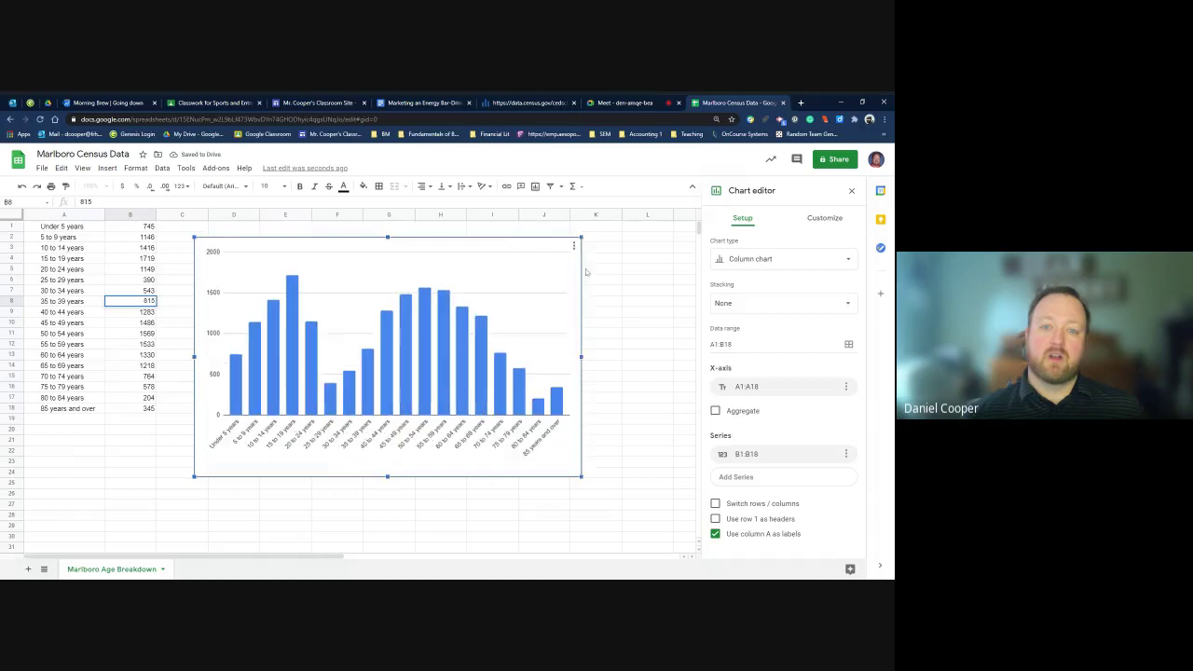
{"action": "left_click_drag", "start_coordinate": [585, 476], "coordinate": [667, 522]}
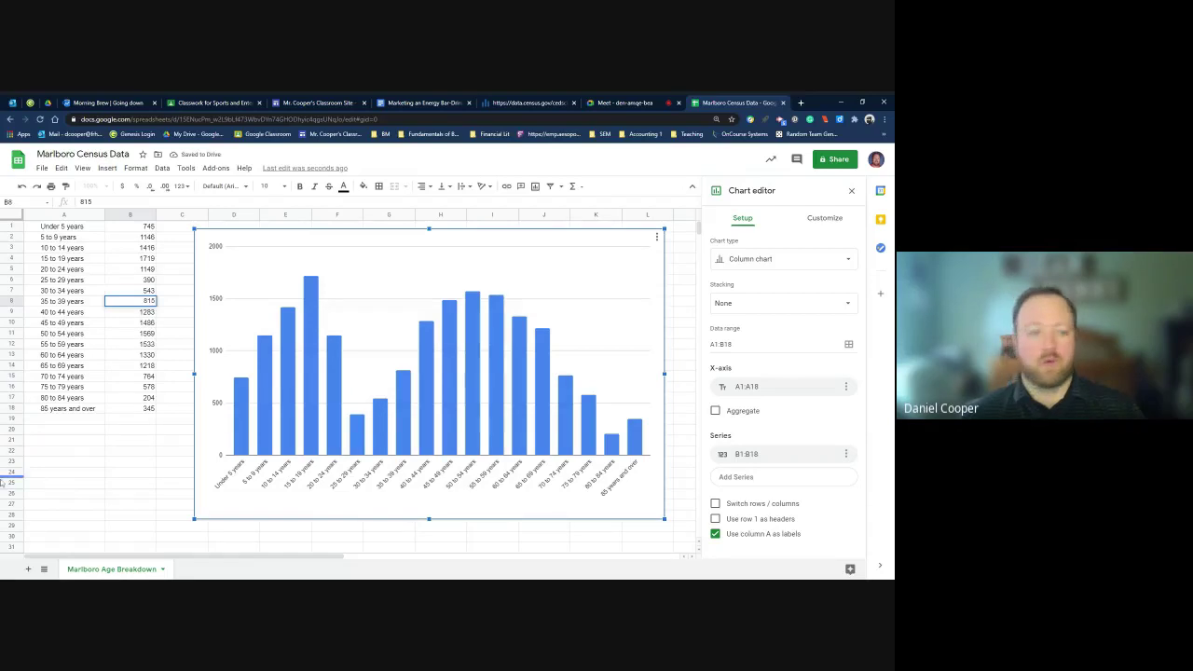
{"action": "left_click", "coordinate": [80, 469]}
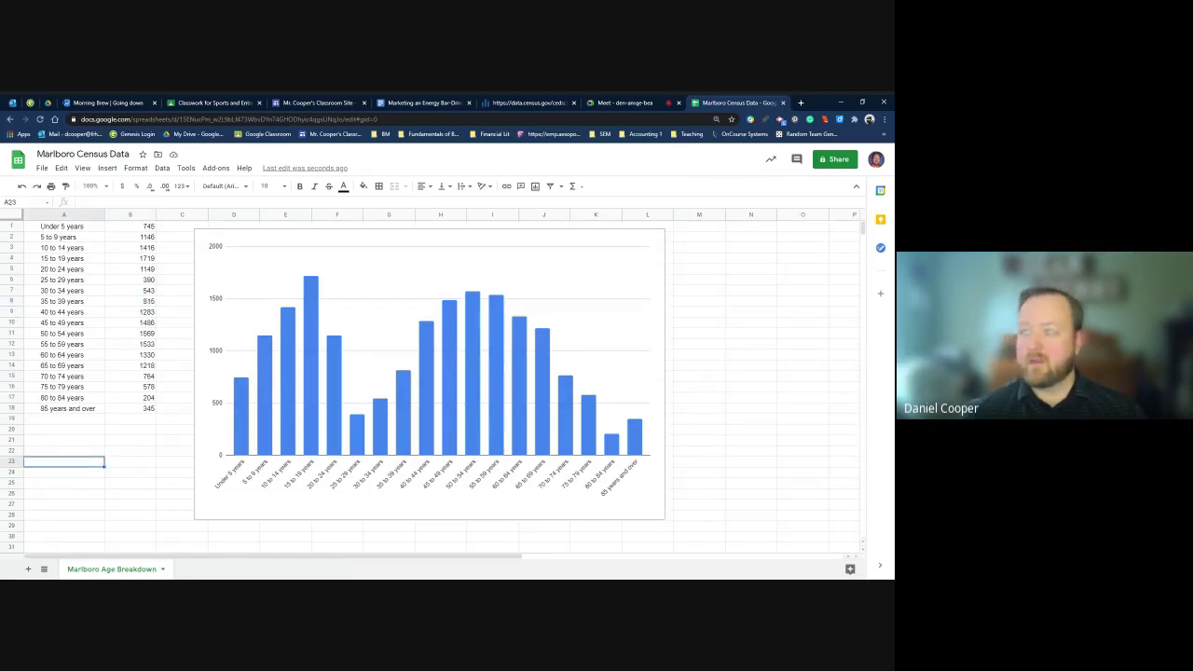
Step: Set the chart title to "Marlboro, NJ Age Breakdown" and close the chart editor
{"action": "left_click", "coordinate": [612, 296]}
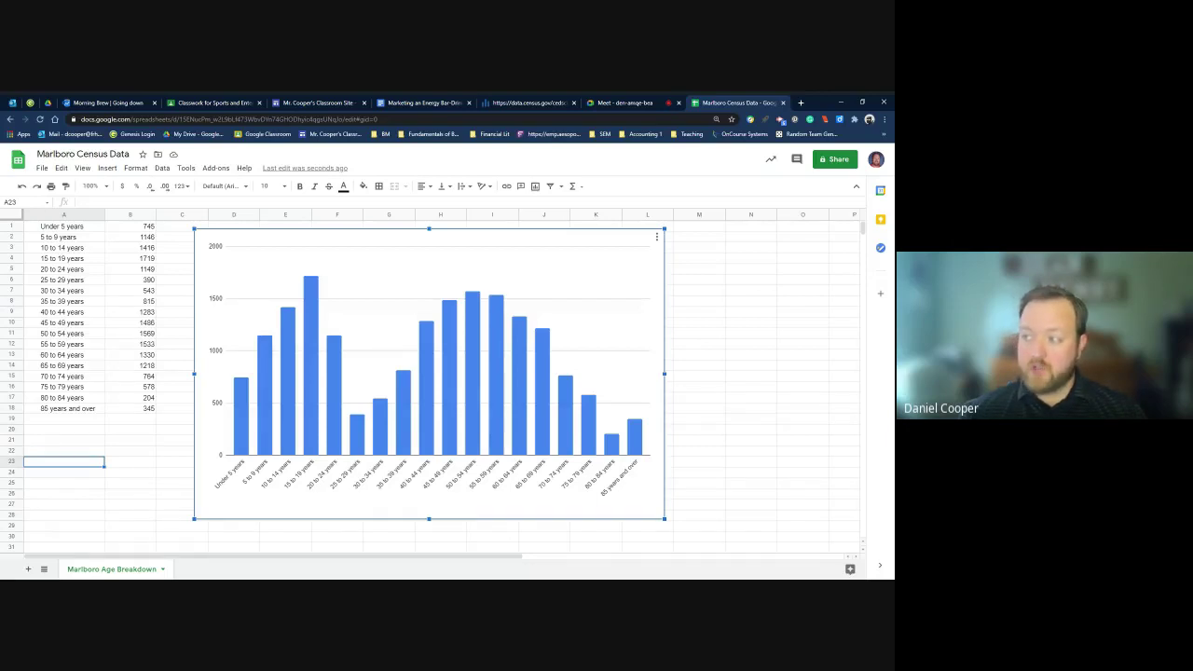
{"action": "left_click", "coordinate": [658, 238]}
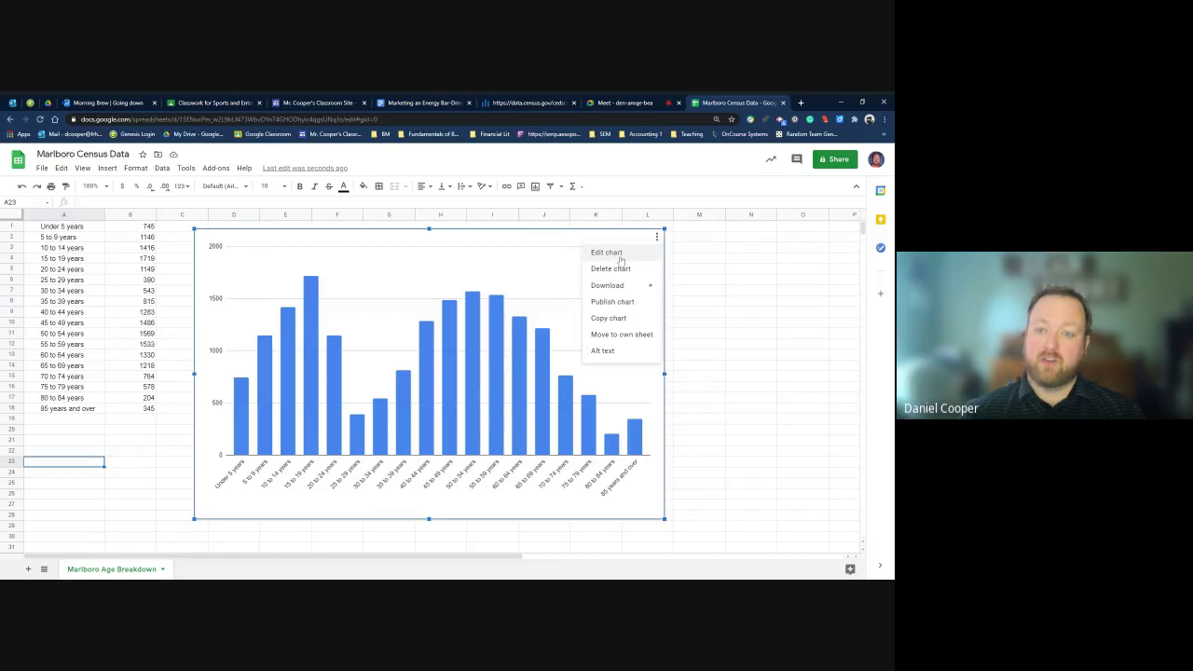
{"action": "left_click", "coordinate": [619, 257]}
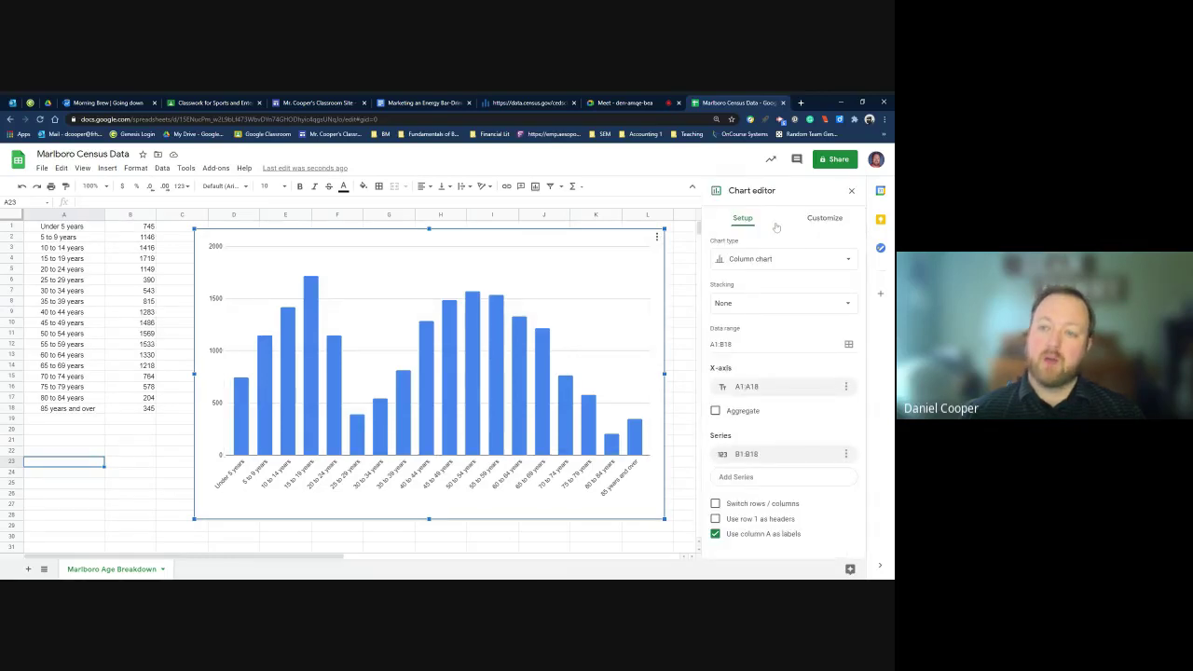
{"action": "left_click", "coordinate": [822, 225]}
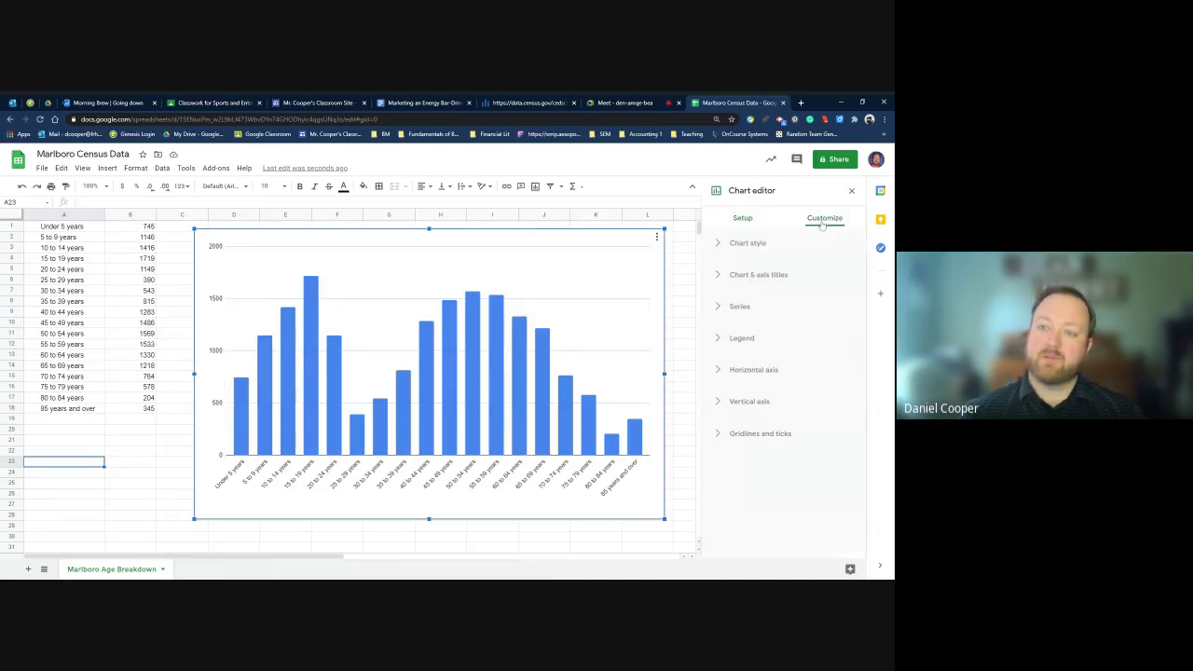
{"action": "left_click", "coordinate": [757, 276]}
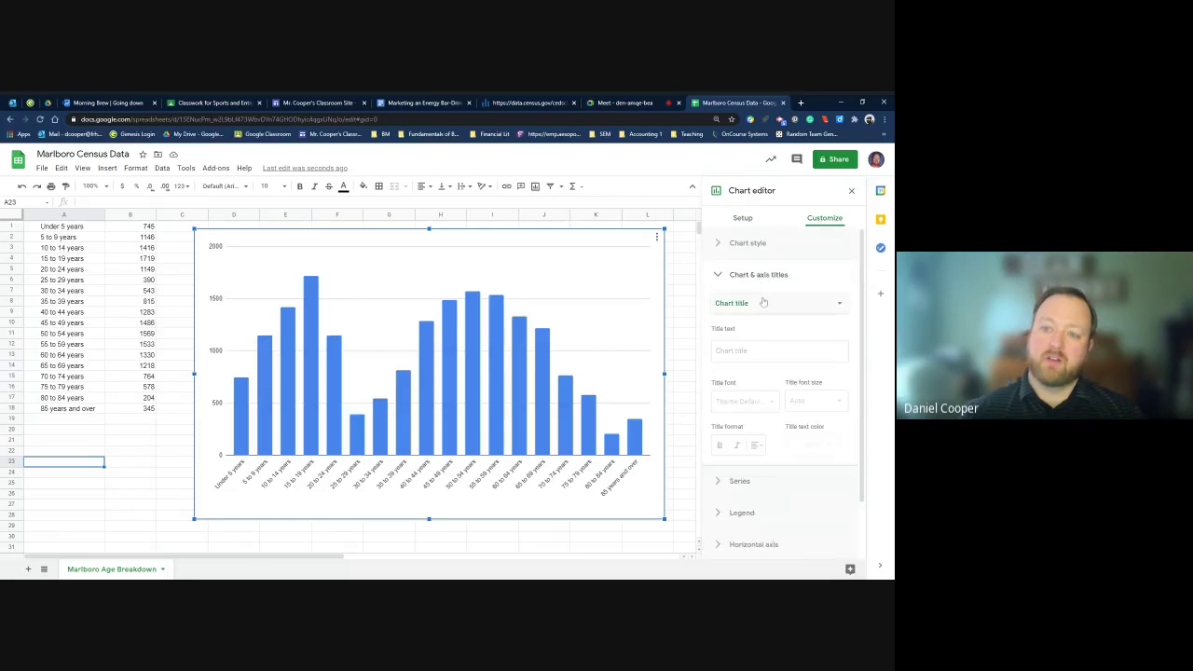
{"action": "left_click", "coordinate": [764, 350]}
{"action": "type", "text": "Marl"}
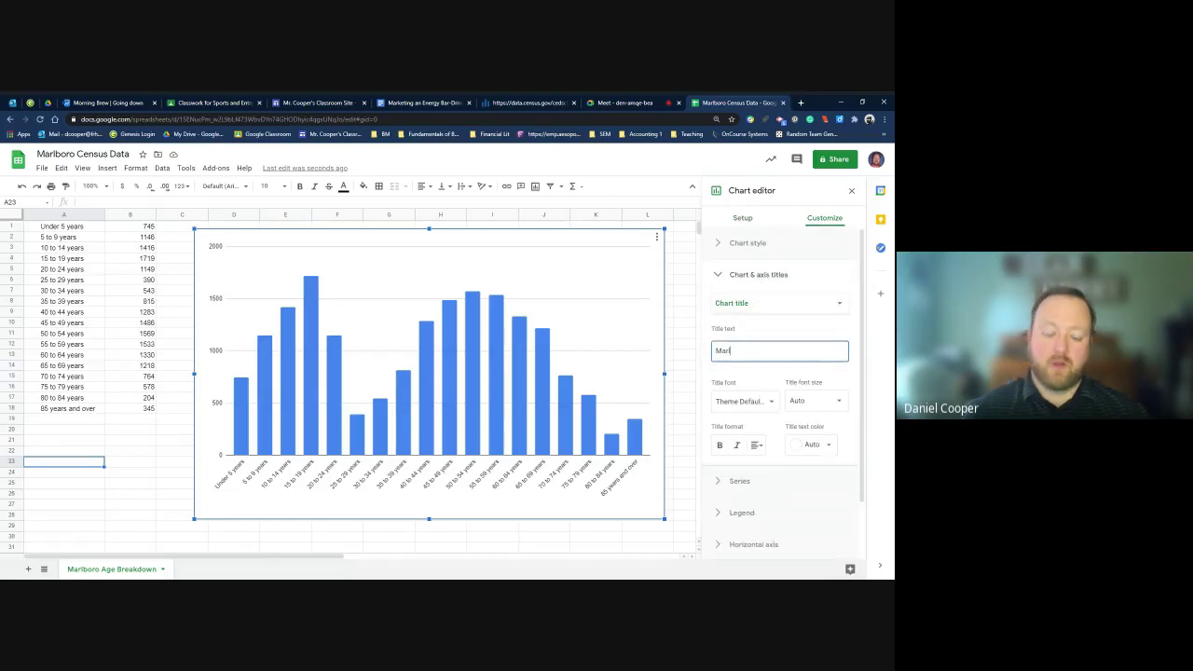
{"action": "type", "text": "boro, NJ A"}
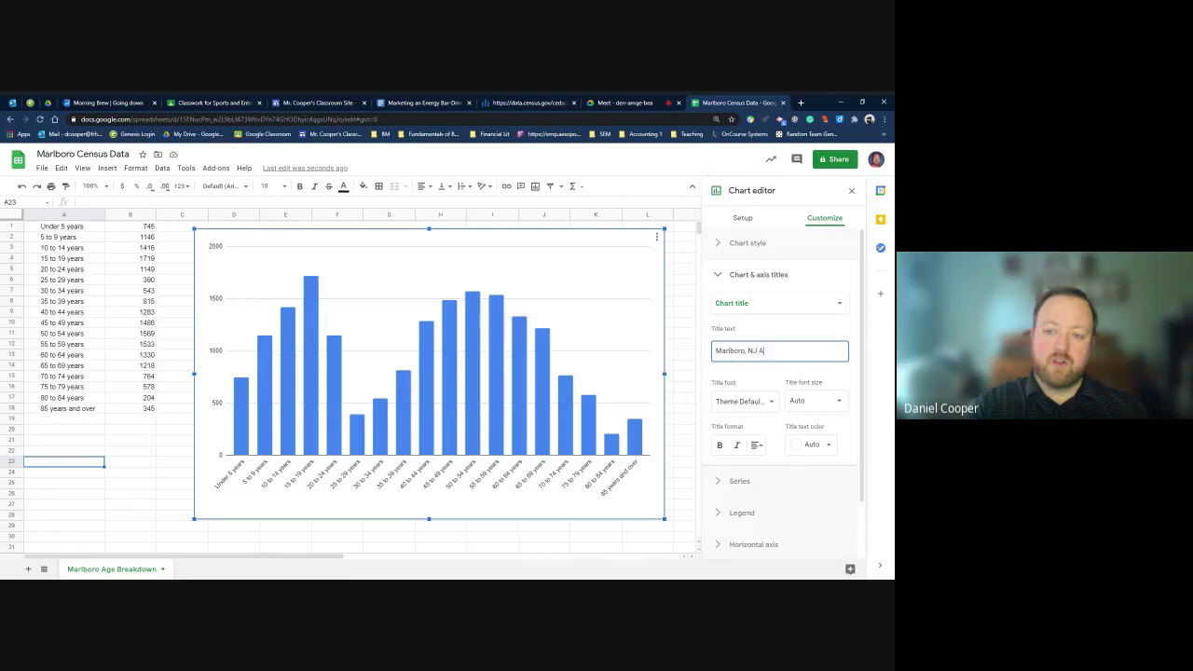
{"action": "type", "text": "ge Breakdown"}
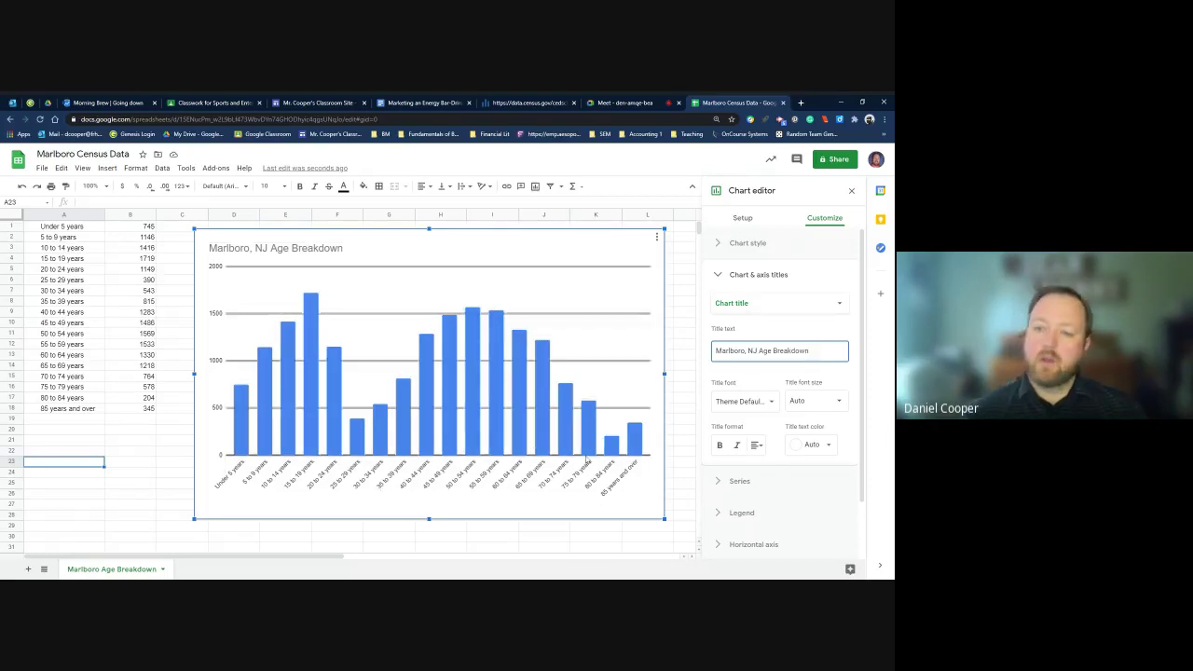
{"action": "left_click", "coordinate": [719, 283]}
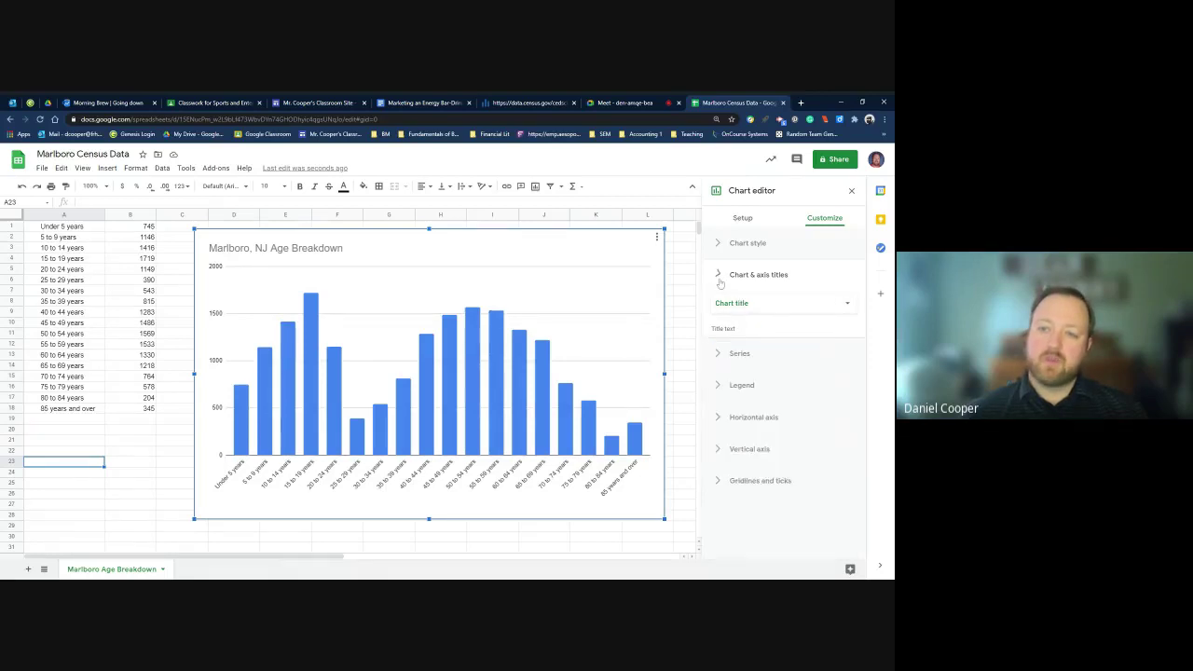
{"action": "left_click", "coordinate": [743, 220]}
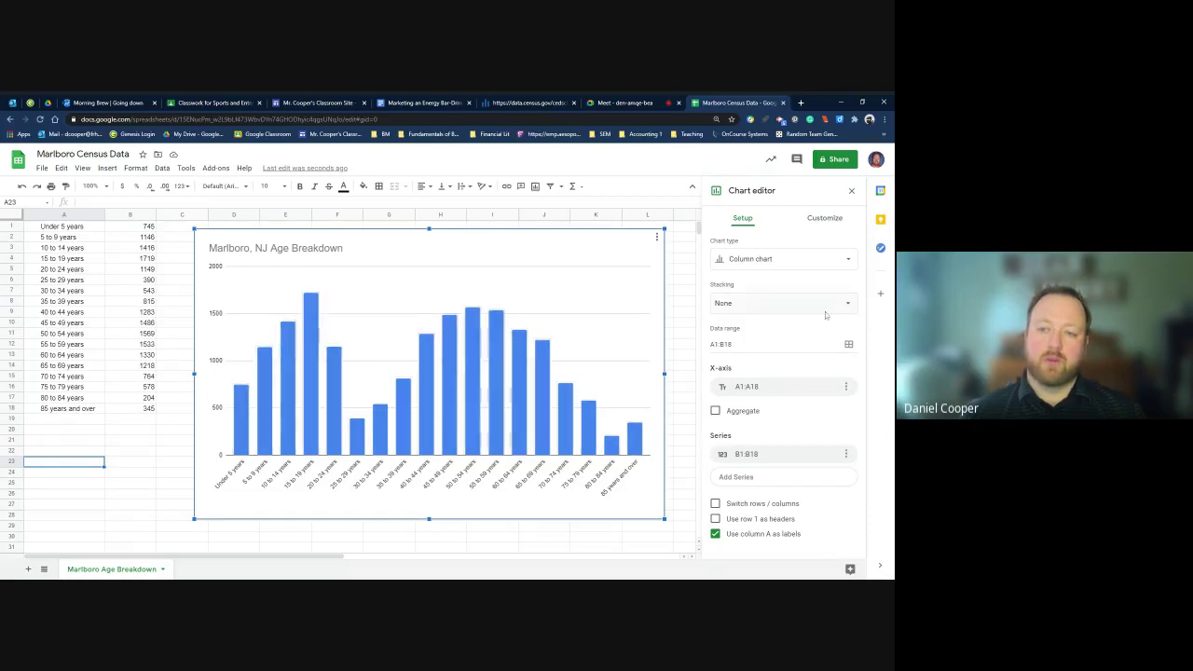
{"action": "left_click", "coordinate": [824, 218]}
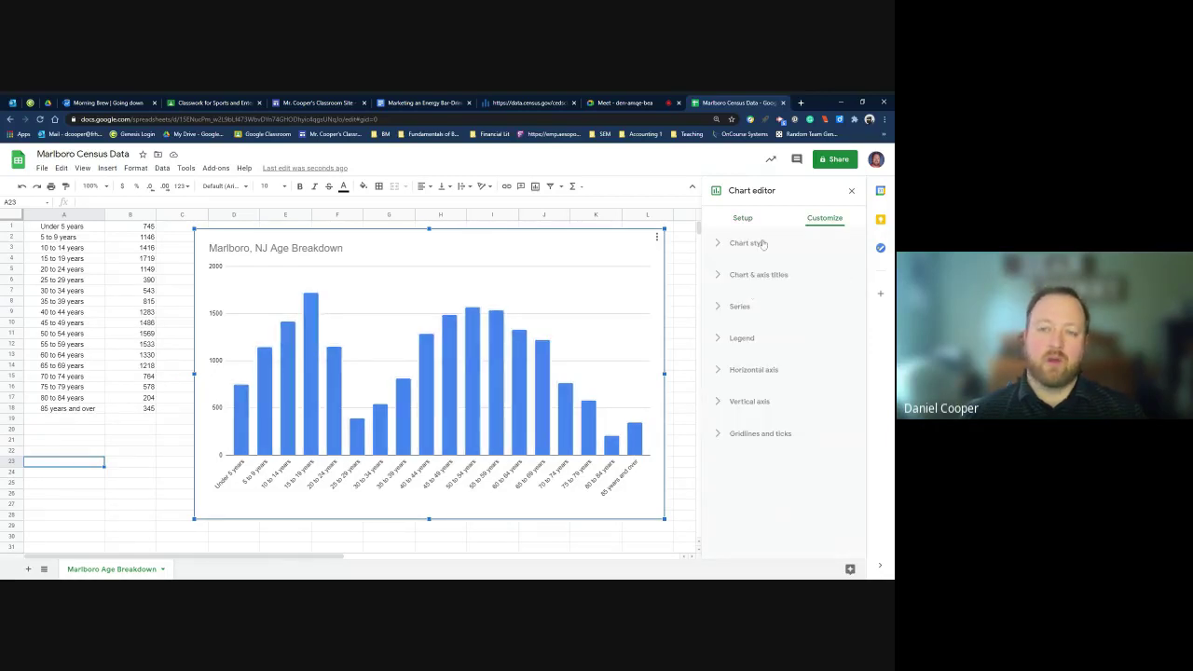
{"action": "left_click", "coordinate": [851, 190]}
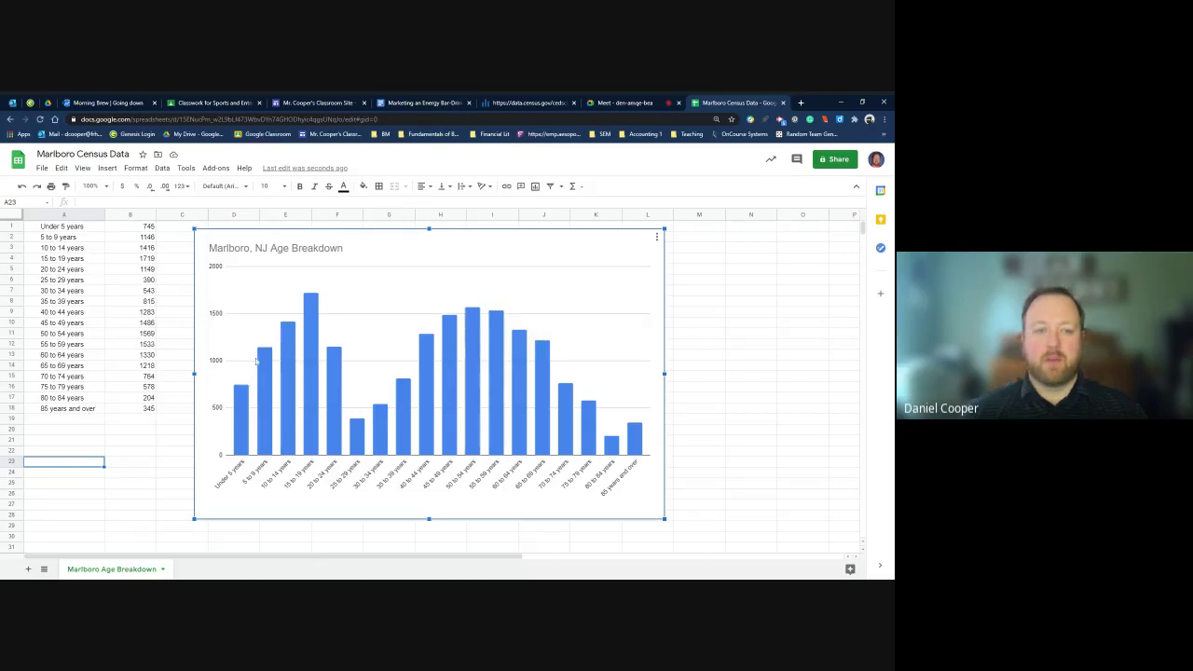
Step: Examine the chart's bars to compare the population of the younger, middle and older age groups
{"action": "mouse_move", "coordinate": [496, 368]}
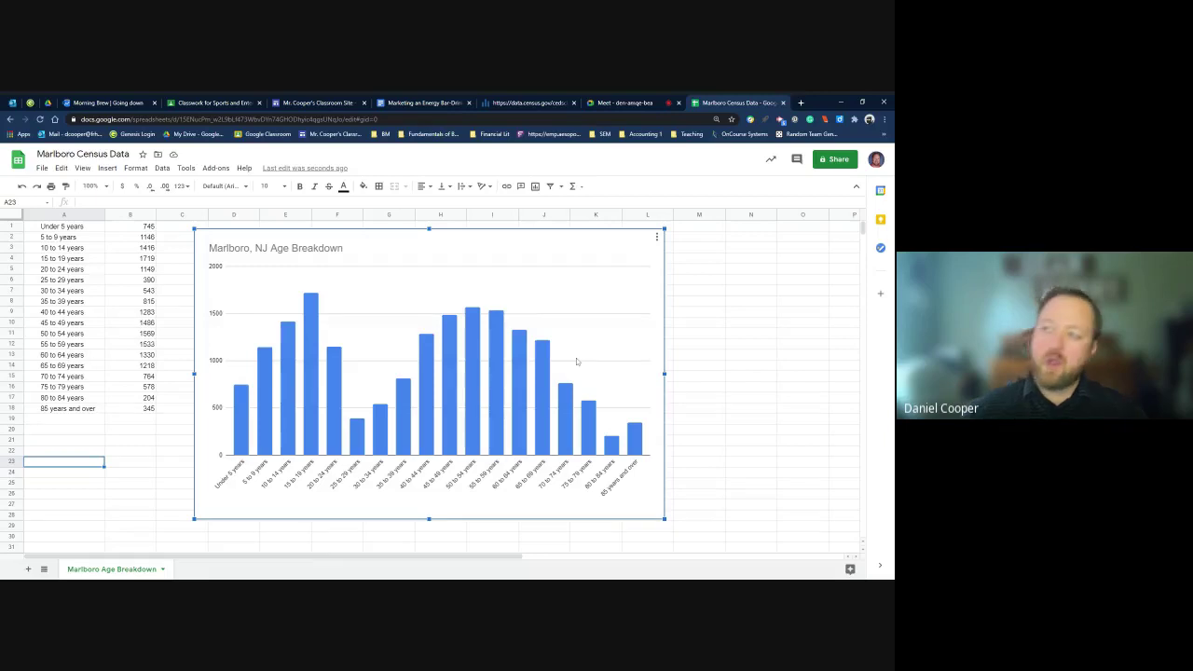
{"action": "mouse_move", "coordinate": [357, 452]}
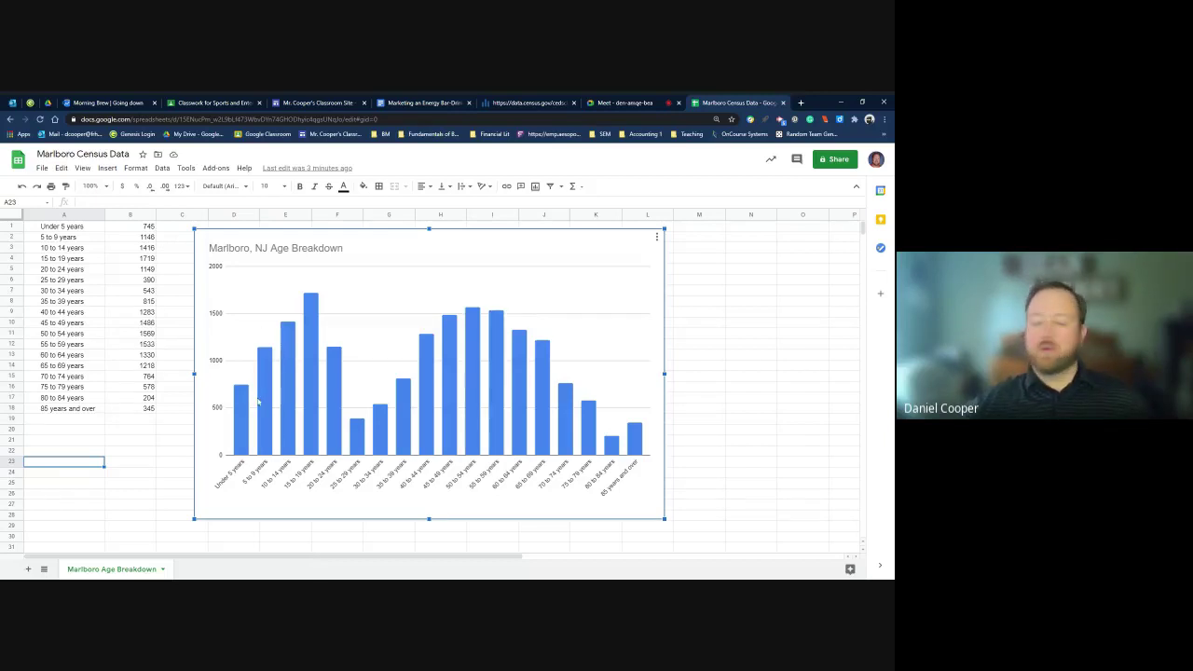
{"action": "mouse_move", "coordinate": [272, 448]}
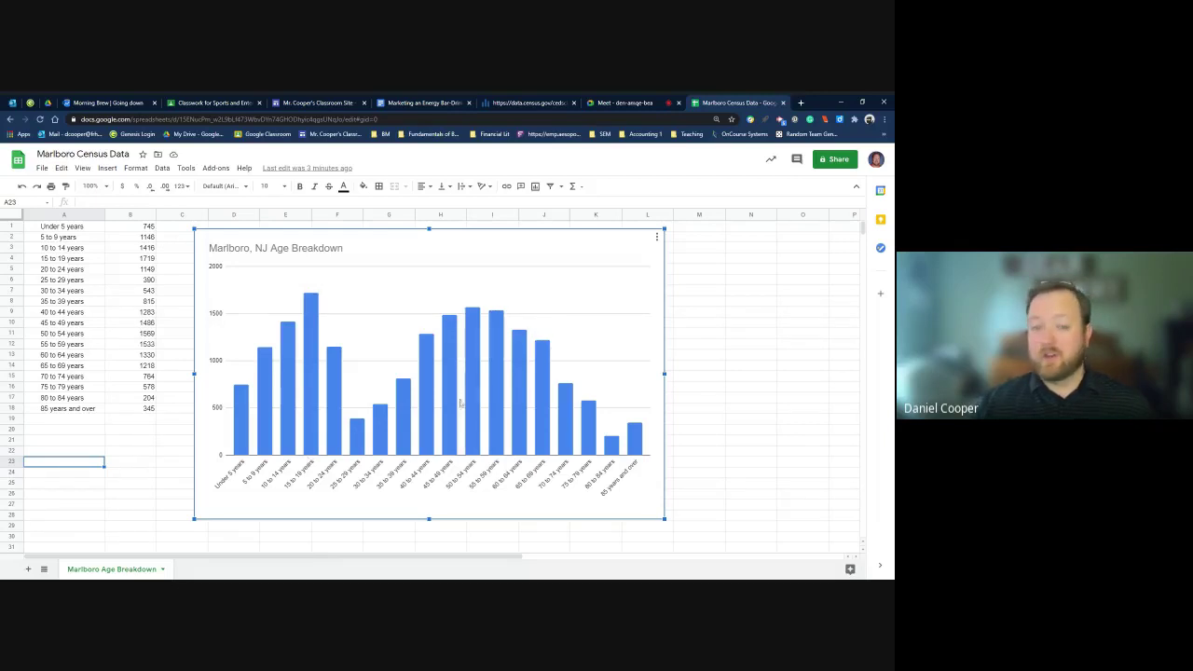
{"action": "mouse_move", "coordinate": [501, 380]}
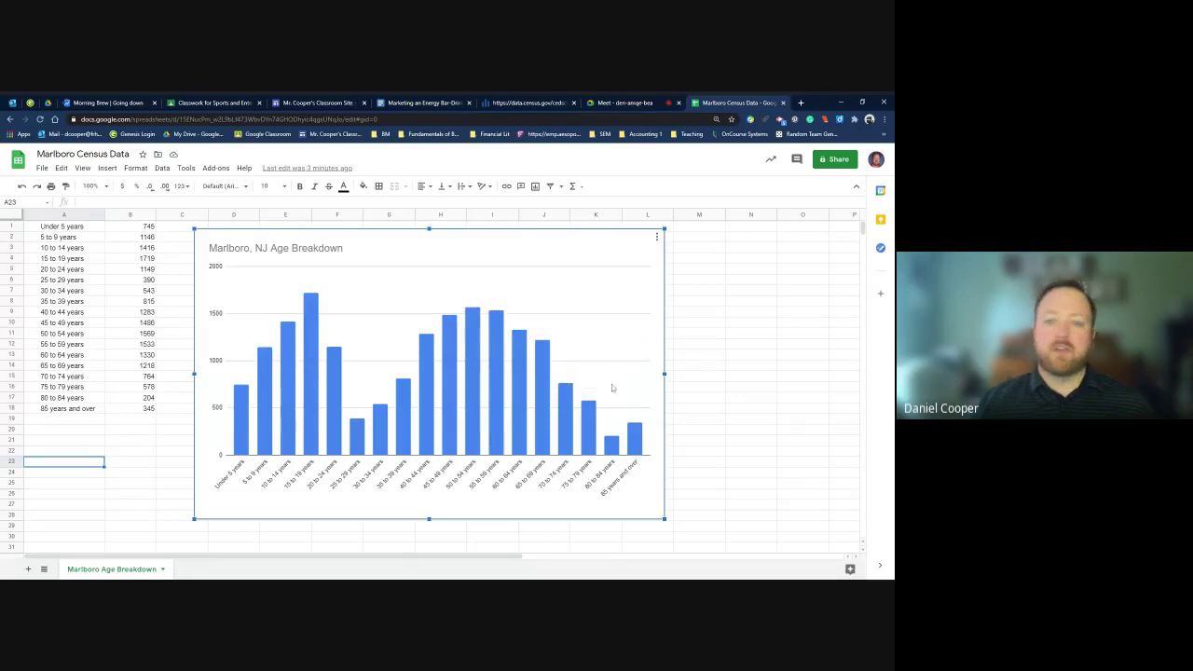
Step: In the Marketing an Energy Bar-Drink document, enter "Kids Aged 5-20 target market" as the Target Market for the age breakdown question
{"action": "left_click", "coordinate": [509, 102]}
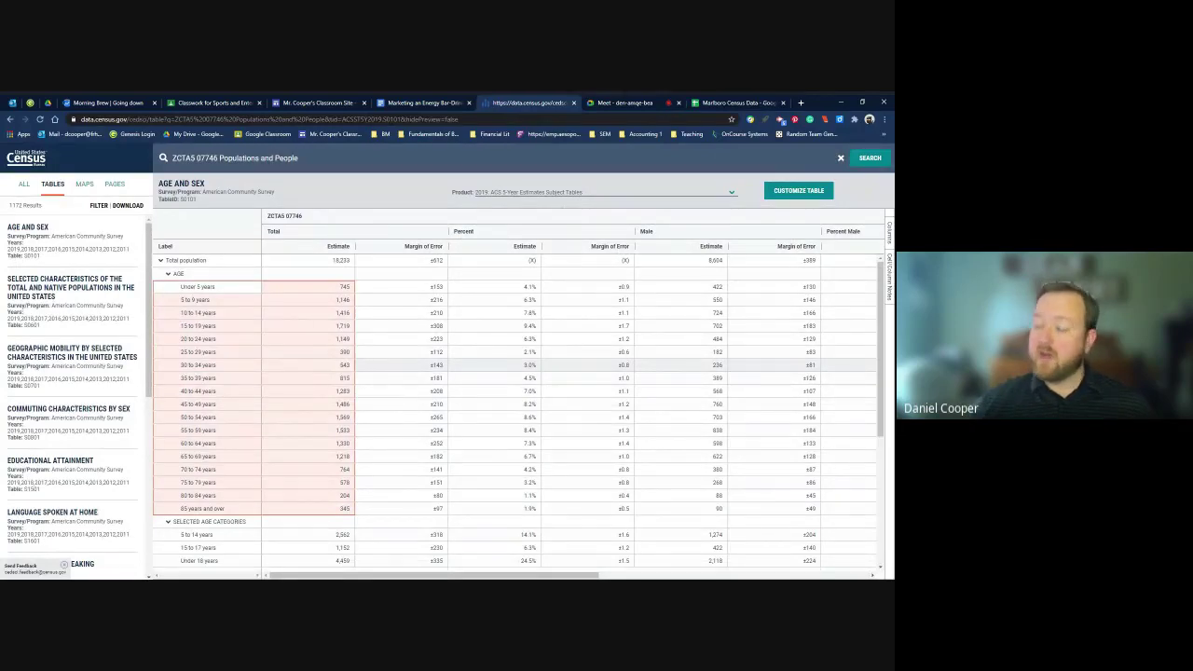
{"action": "left_click", "coordinate": [404, 103]}
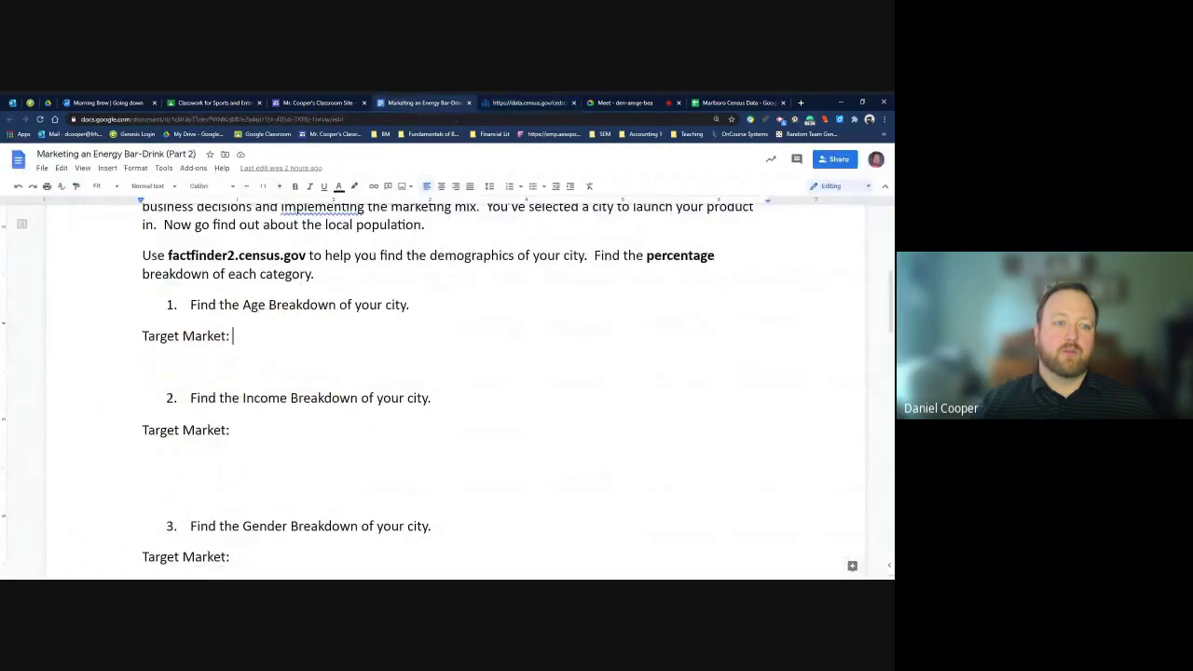
{"action": "type", "text": "Kids"}
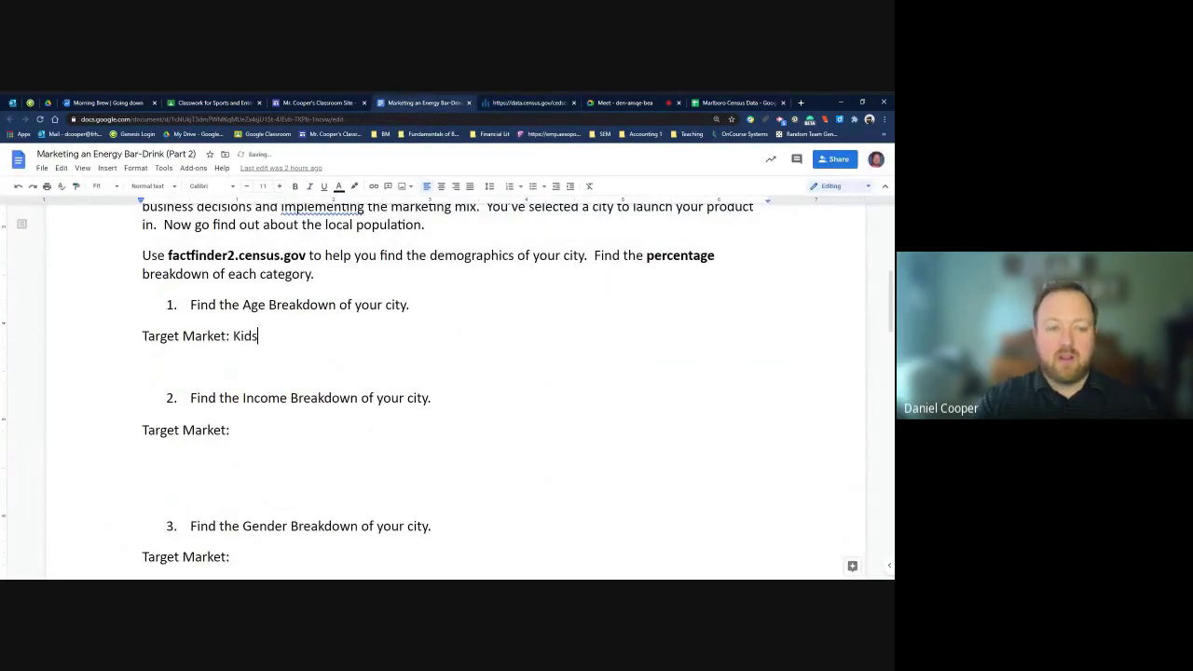
{"action": "type", "text": " Aged "}
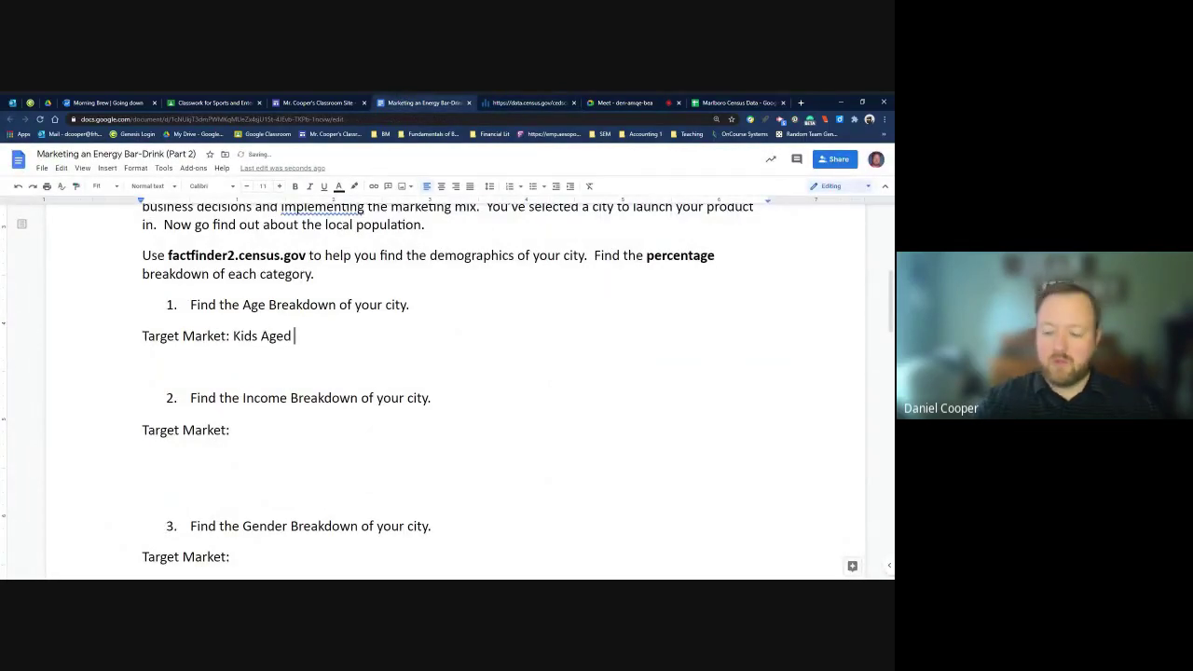
{"action": "type", "text": "5-20"}
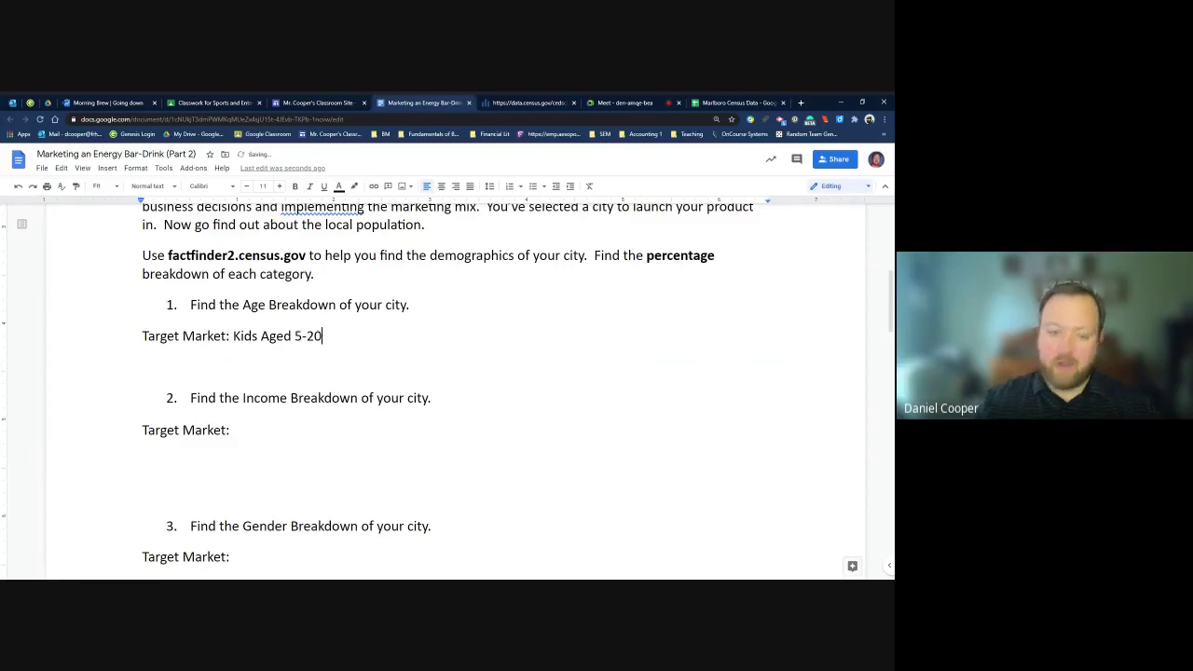
{"action": "type", "text": " target marke"}
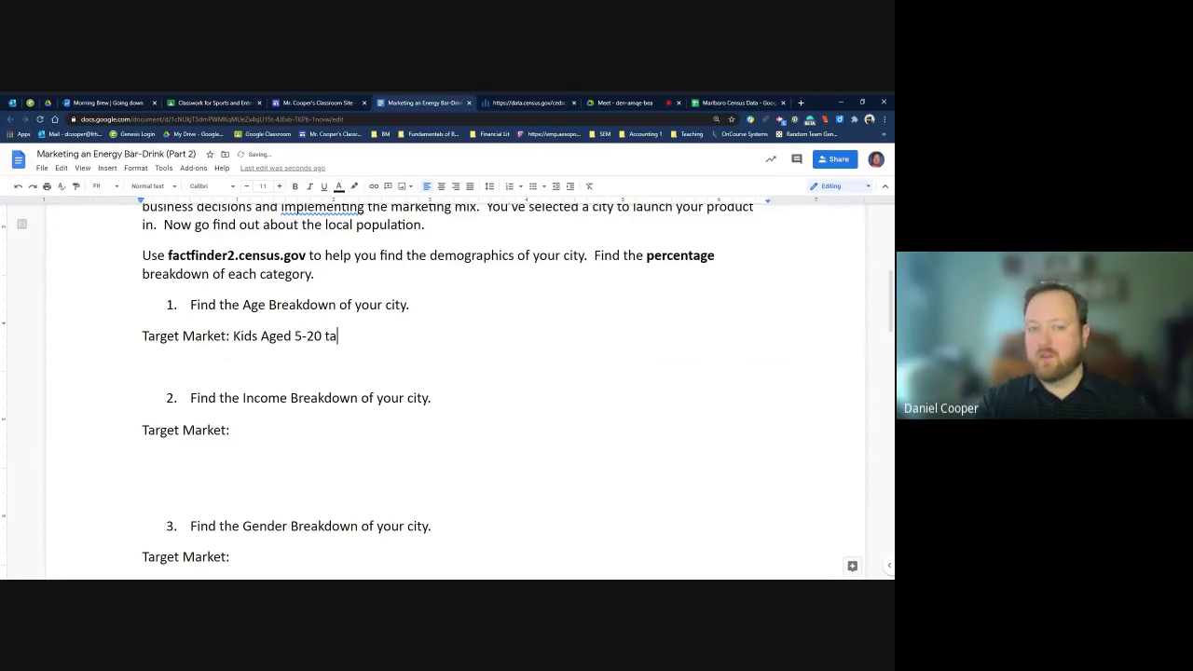
{"action": "type", "text": "t"}
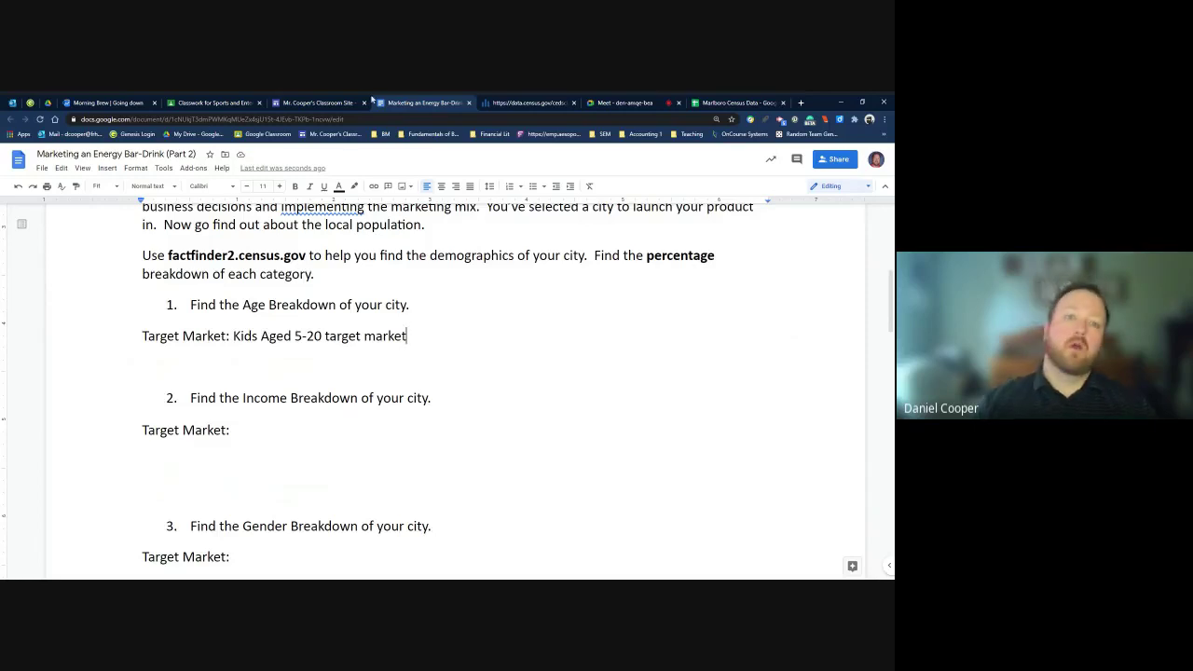
Step: Review the remaining worksheet questions on income, gender and one more characteristic of the city
{"action": "scroll", "coordinate": [457, 382], "scroll_direction": "down", "scroll_amount": 1}
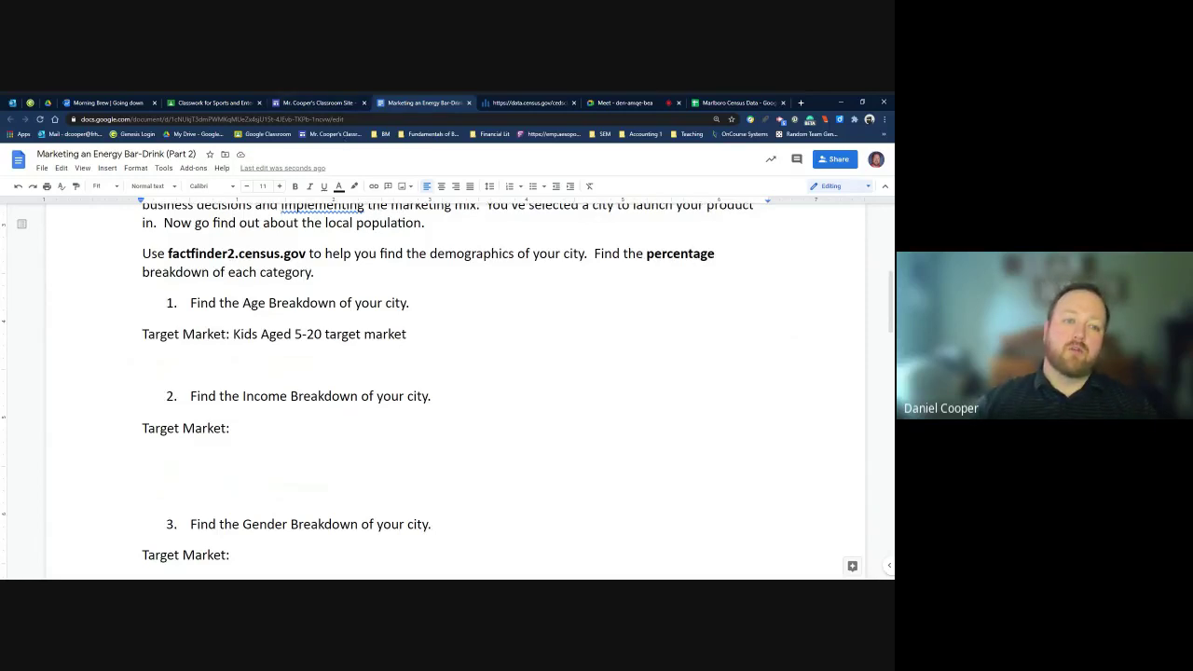
{"action": "scroll", "coordinate": [456, 391], "scroll_direction": "down", "scroll_amount": 1}
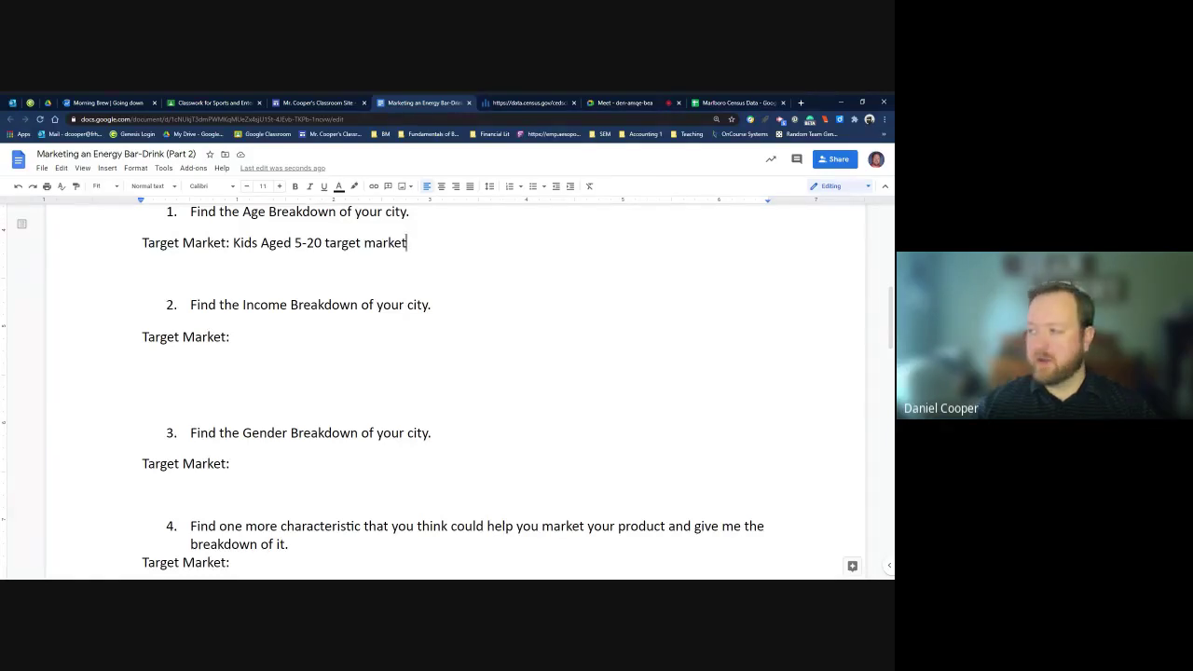
{"action": "scroll", "coordinate": [455, 391], "scroll_direction": "down", "scroll_amount": 2}
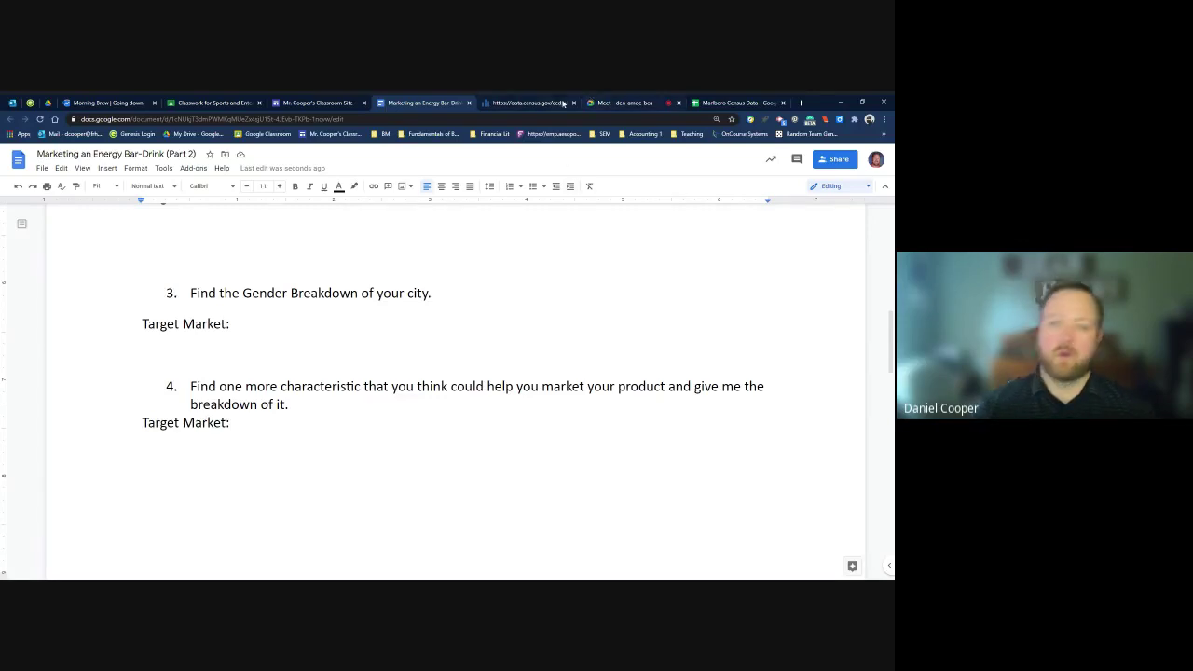
Step: Return to the Marlboro Census Data spreadsheet and select the empty cell A32 below the age data and chart
{"action": "left_click", "coordinate": [731, 102]}
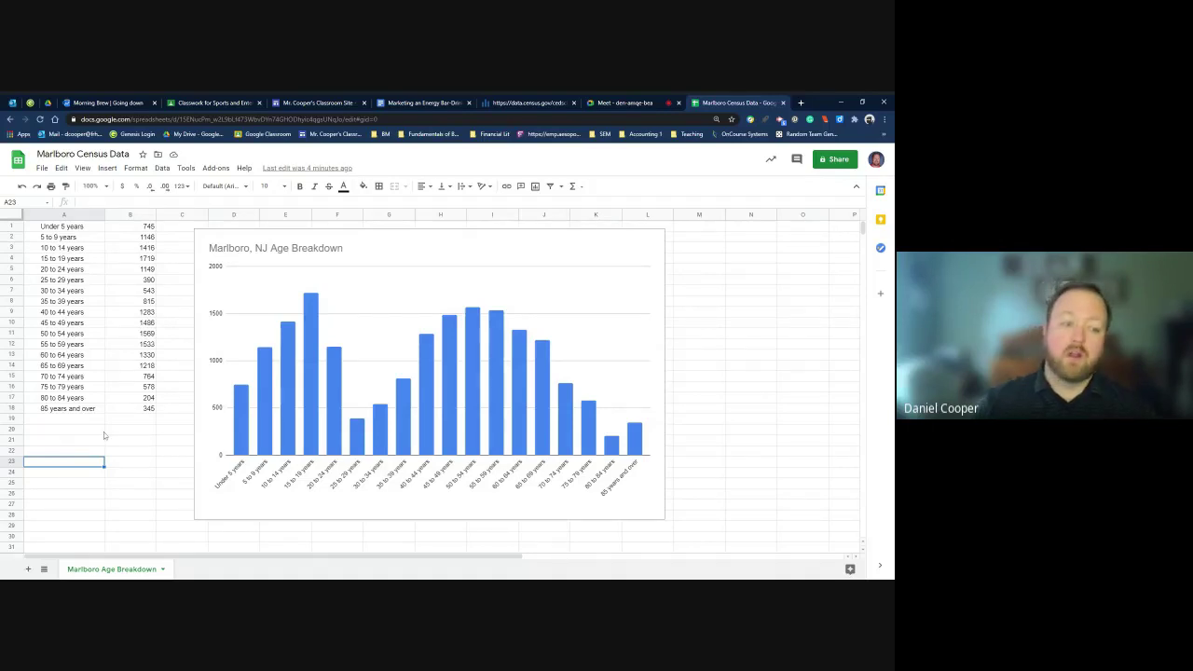
{"action": "scroll", "coordinate": [104, 436], "scroll_direction": "down", "scroll_amount": 3}
{"action": "left_click", "coordinate": [85, 413]}
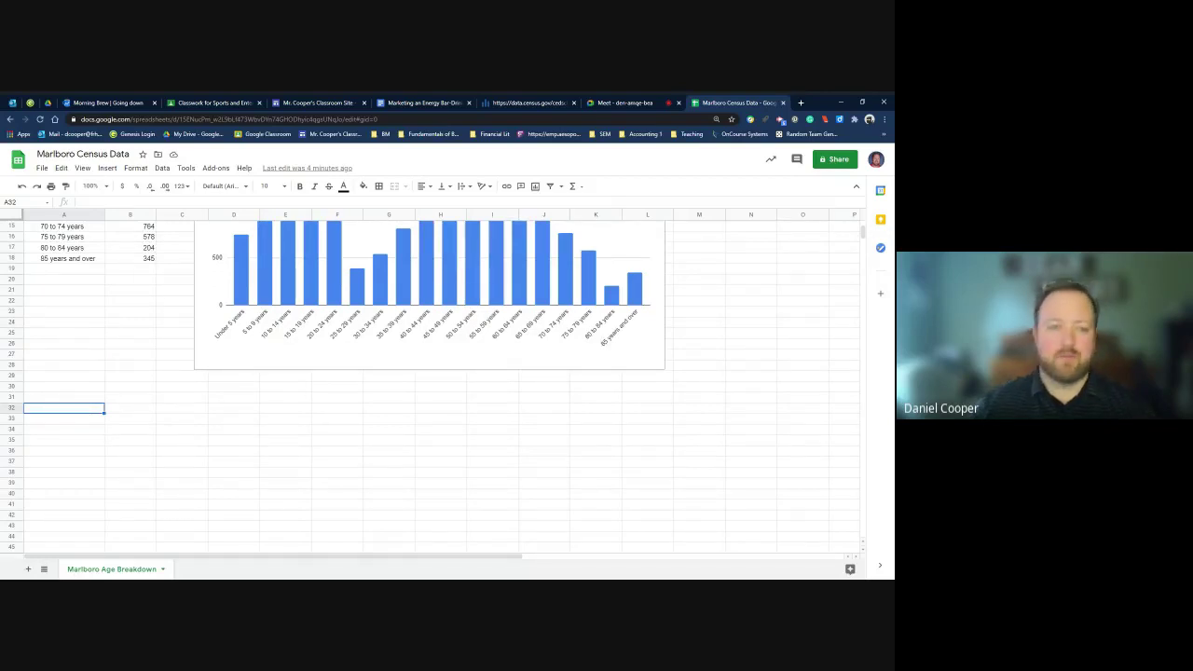
Step: Add two blank sheets beside the Marlboro Age Breakdown sheet for further census data, and return to Marlboro Age Breakdown
{"action": "scroll", "coordinate": [85, 413], "scroll_direction": "up", "scroll_amount": 3}
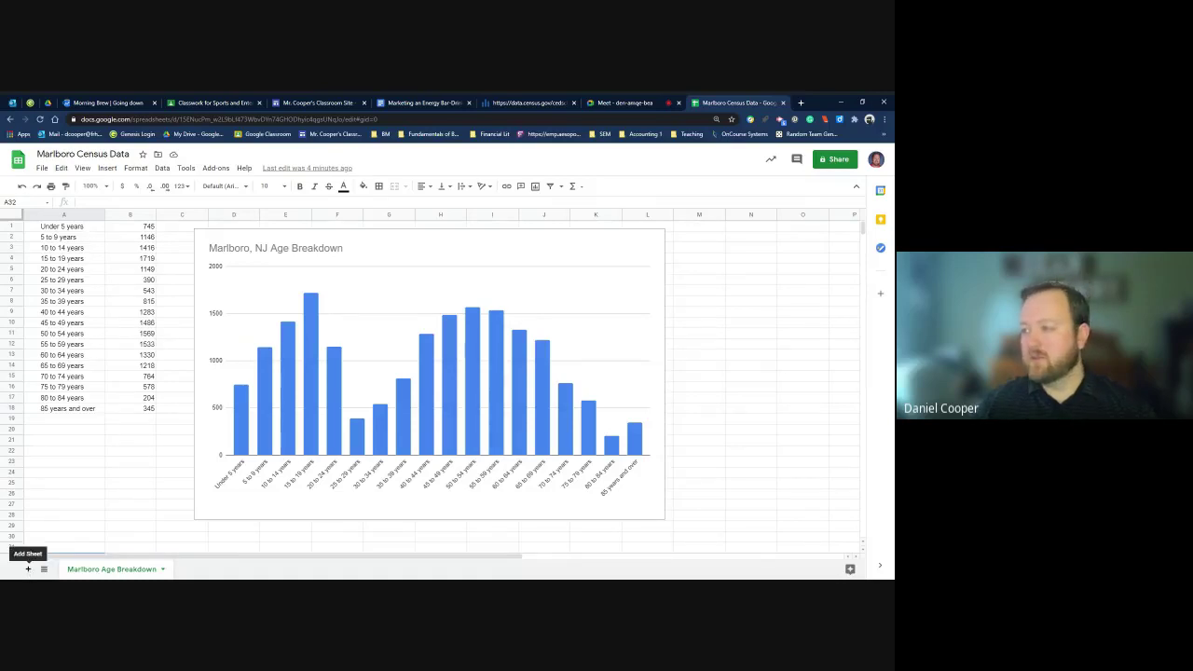
{"action": "left_click", "coordinate": [28, 568]}
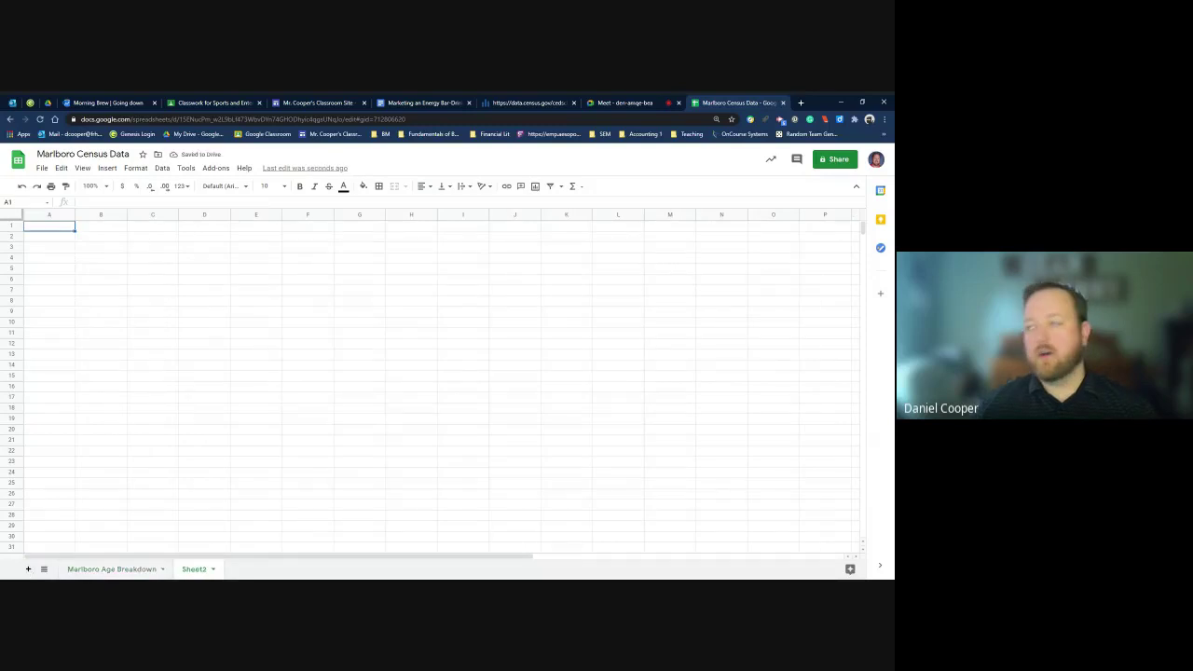
{"action": "left_click", "coordinate": [28, 568]}
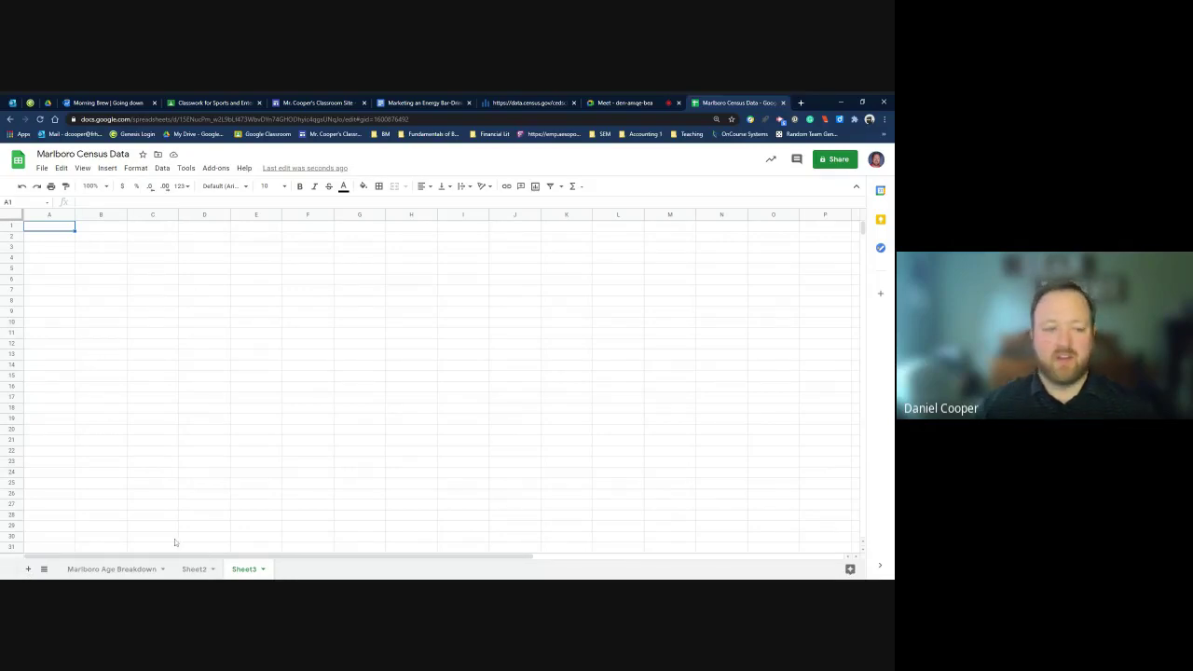
{"action": "left_click", "coordinate": [142, 570]}
{"action": "left_click", "coordinate": [239, 570]}
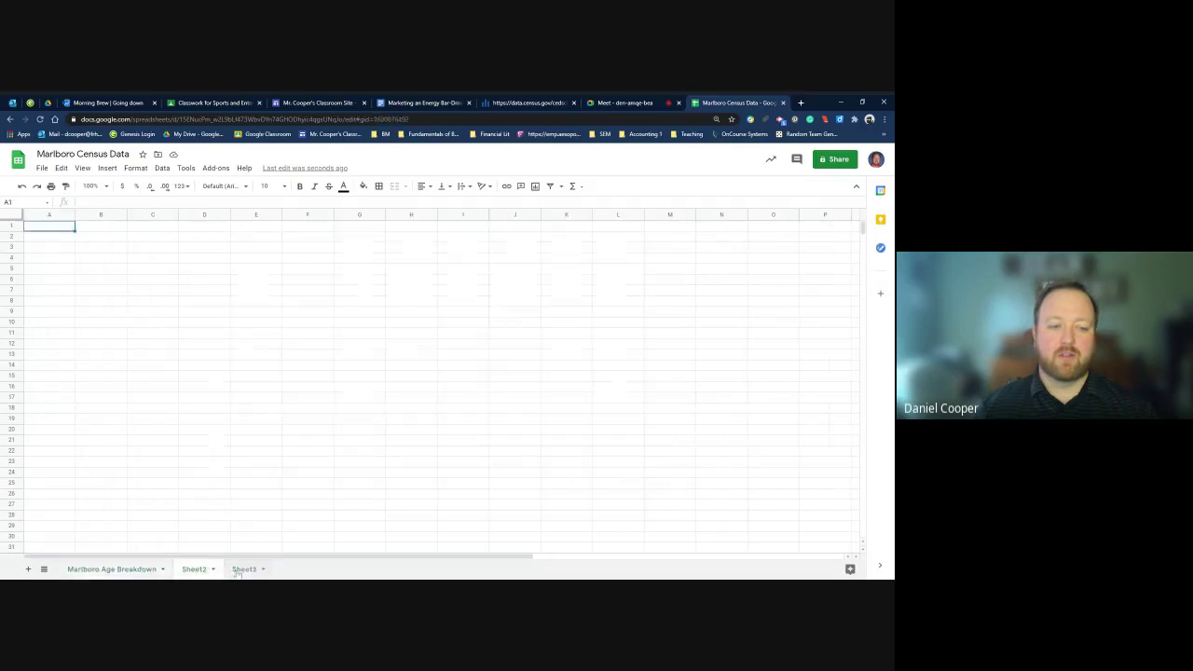
{"action": "left_click", "coordinate": [142, 570]}
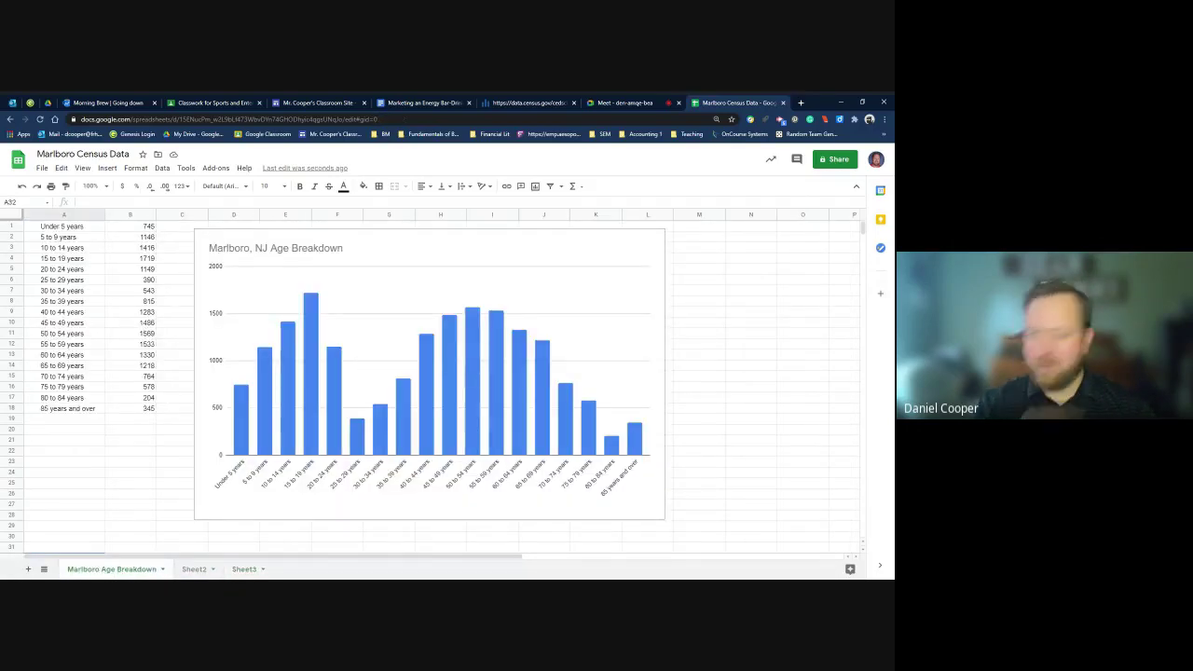
Step: Switch to the Google Meet call and stop the meeting recording
{"action": "left_click", "coordinate": [622, 102]}
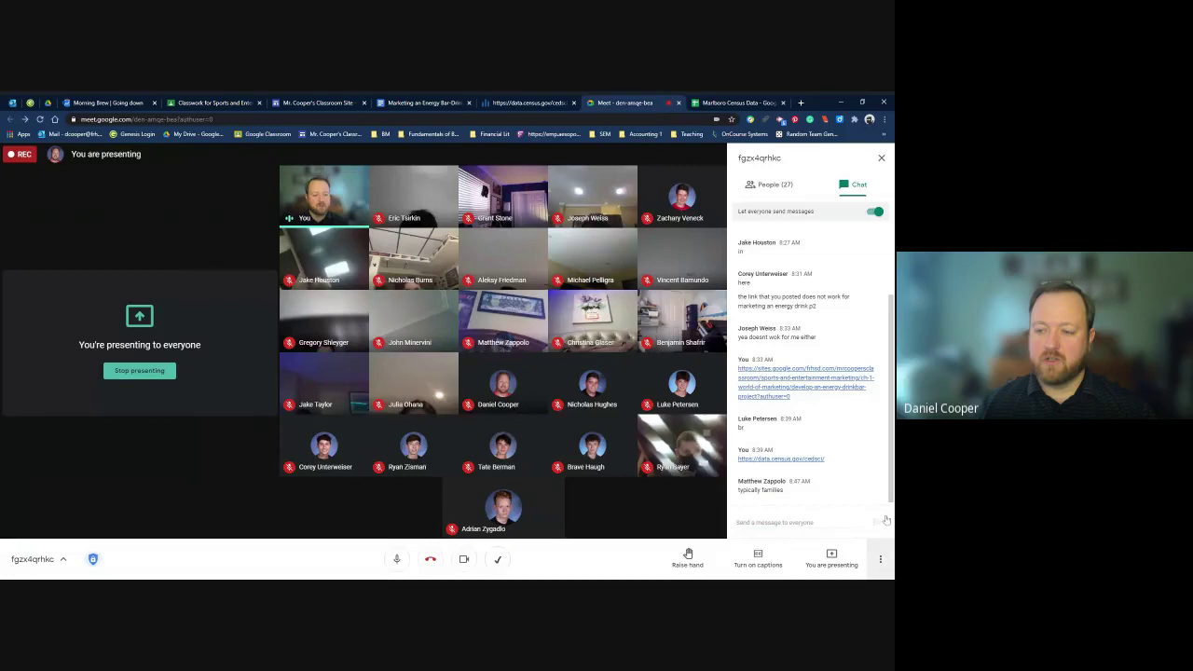
{"action": "left_click", "coordinate": [880, 561]}
{"action": "left_click", "coordinate": [819, 333]}
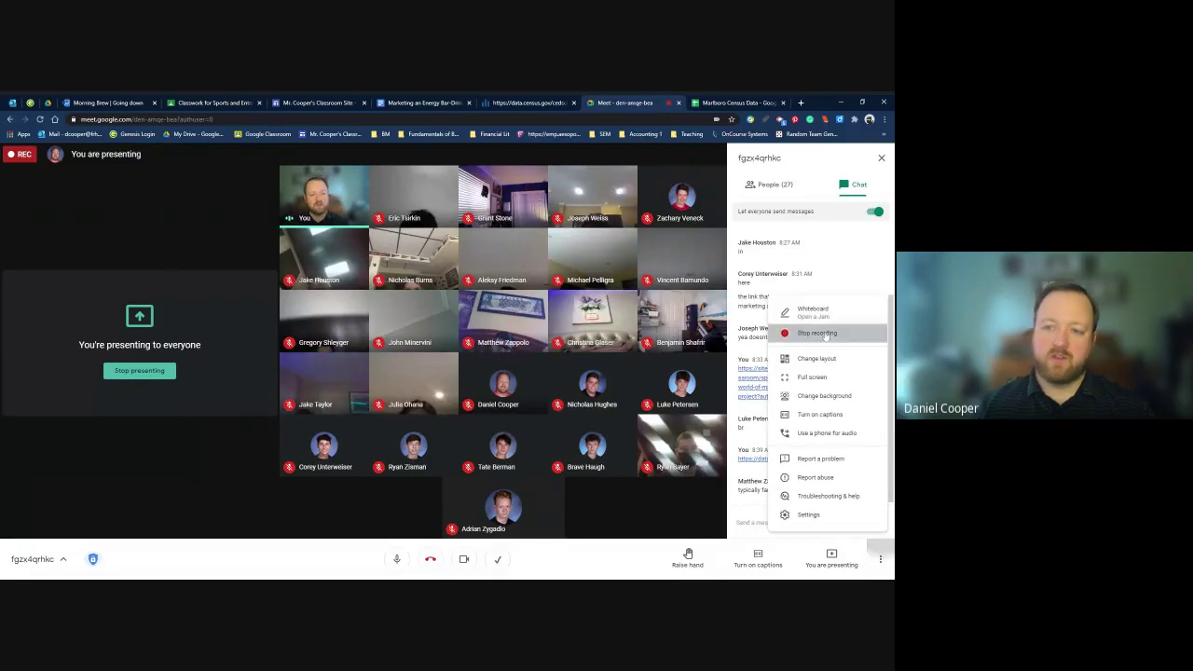